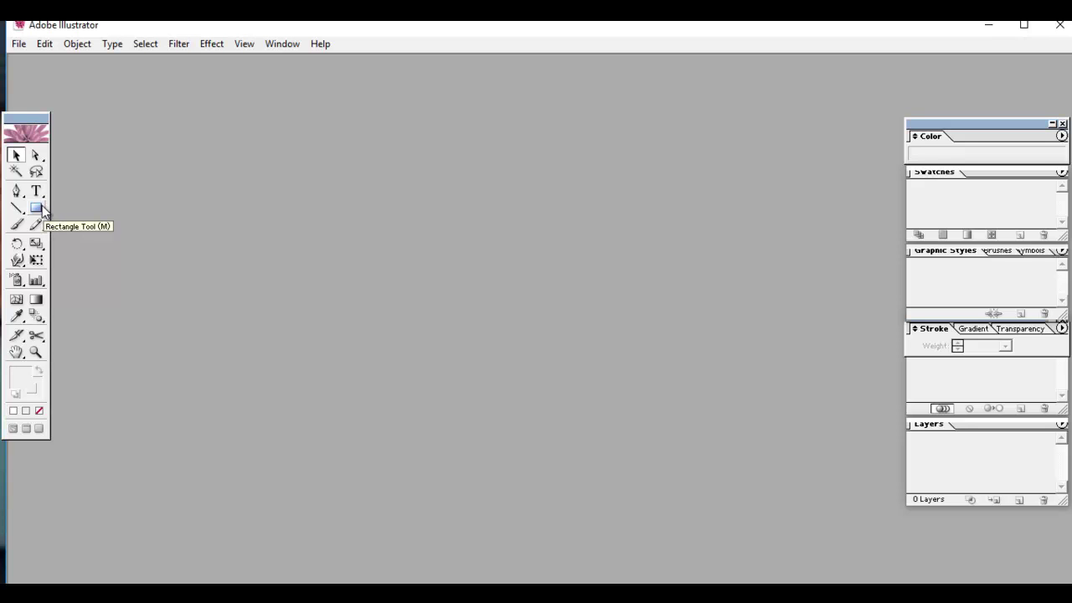
Step: Create a new document 2000 px wide and 1000 px high in CMYK color mode
left_click(19, 44)
left_click(36, 62)
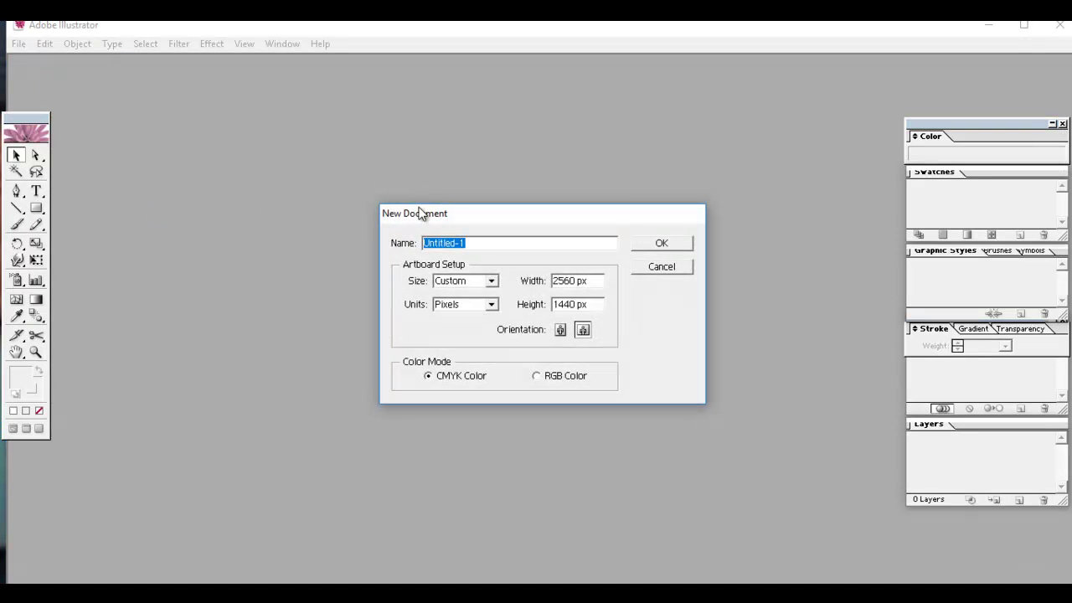
left_click_drag(580, 280, 554, 281)
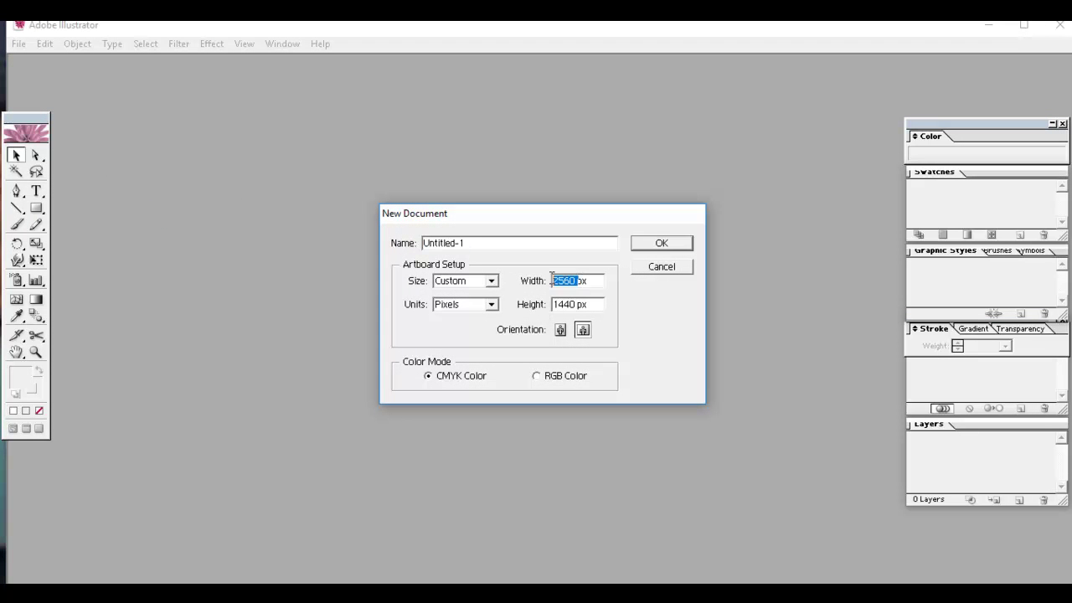
type("2000")
left_click_drag(574, 304, 553, 306)
type("1000")
left_click(666, 243)
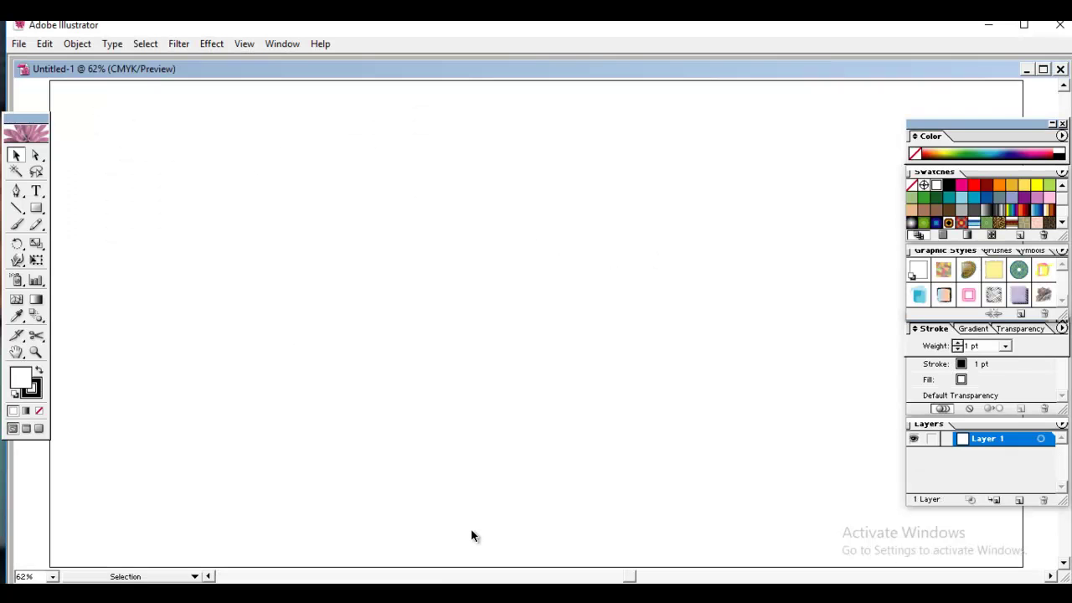
Step: Create a white rectangle 2000 px wide and 100 px high with the Rectangle tool
left_click(519, 411, "ctrl+alt")
left_click(519, 412, "ctrl+alt")
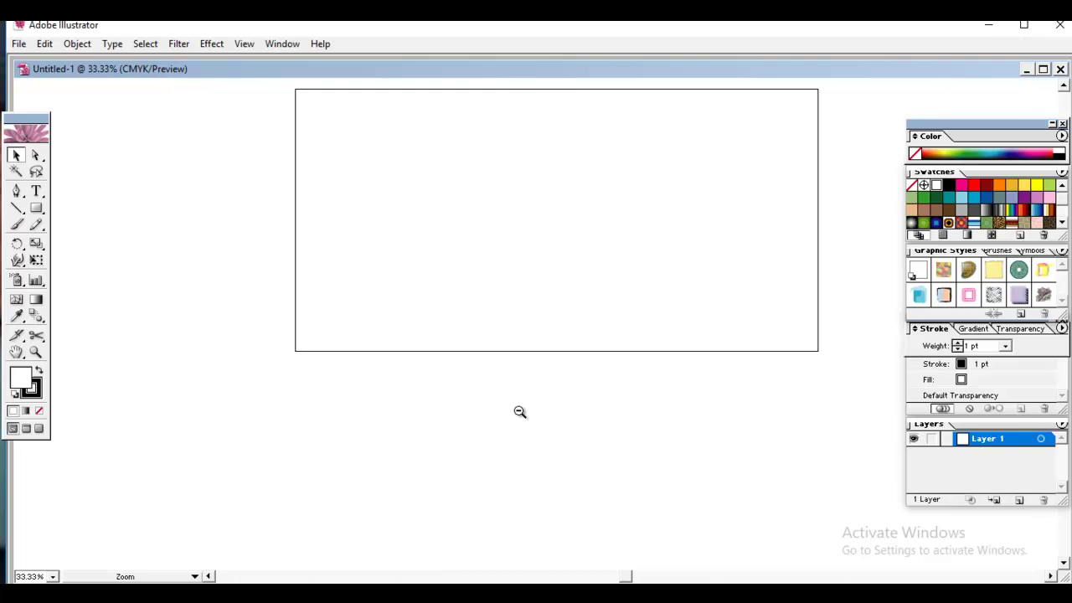
left_click_drag(547, 244, 527, 328)
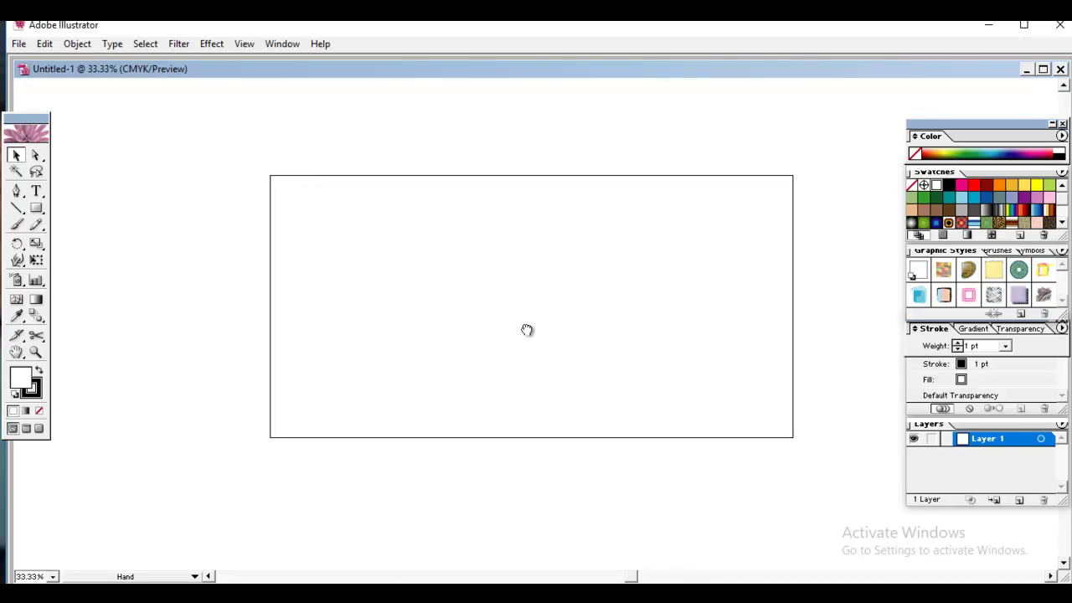
left_click(35, 214)
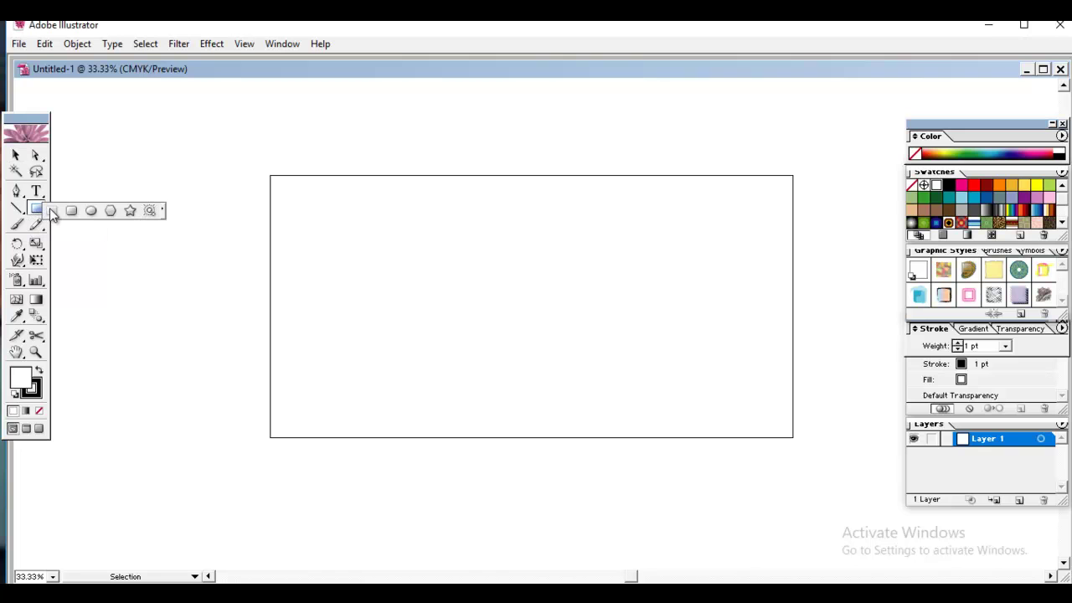
left_click(52, 213)
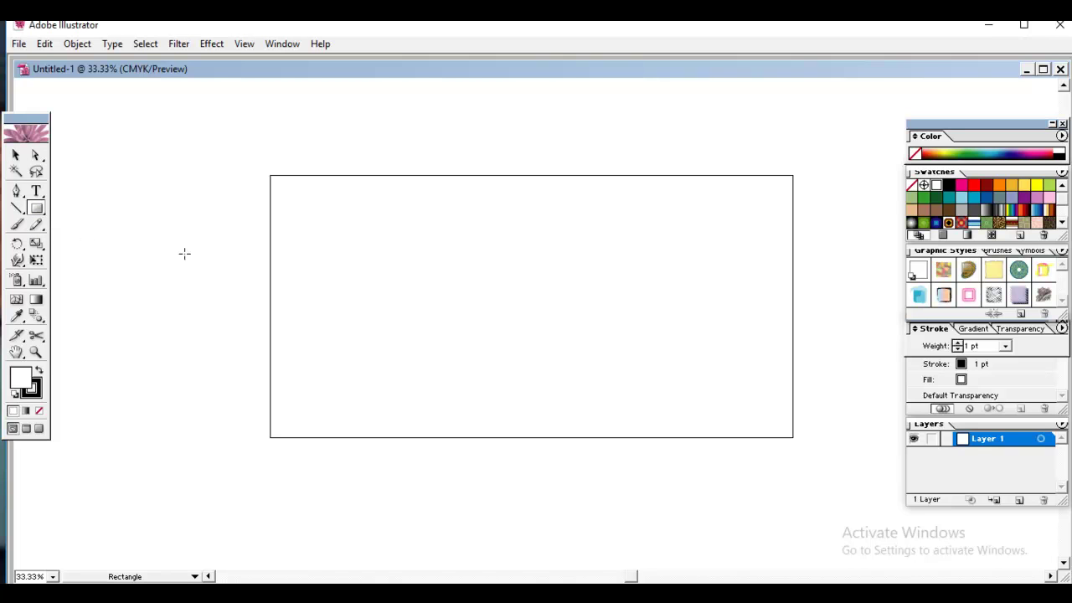
left_click(141, 221)
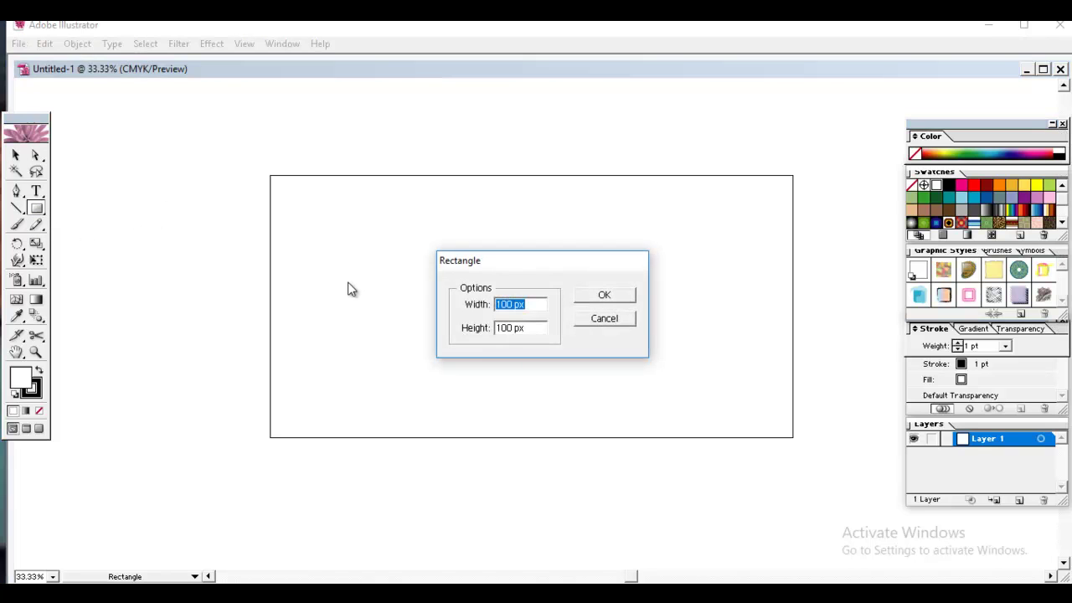
type("2000")
double_click(513, 329)
type("1000")
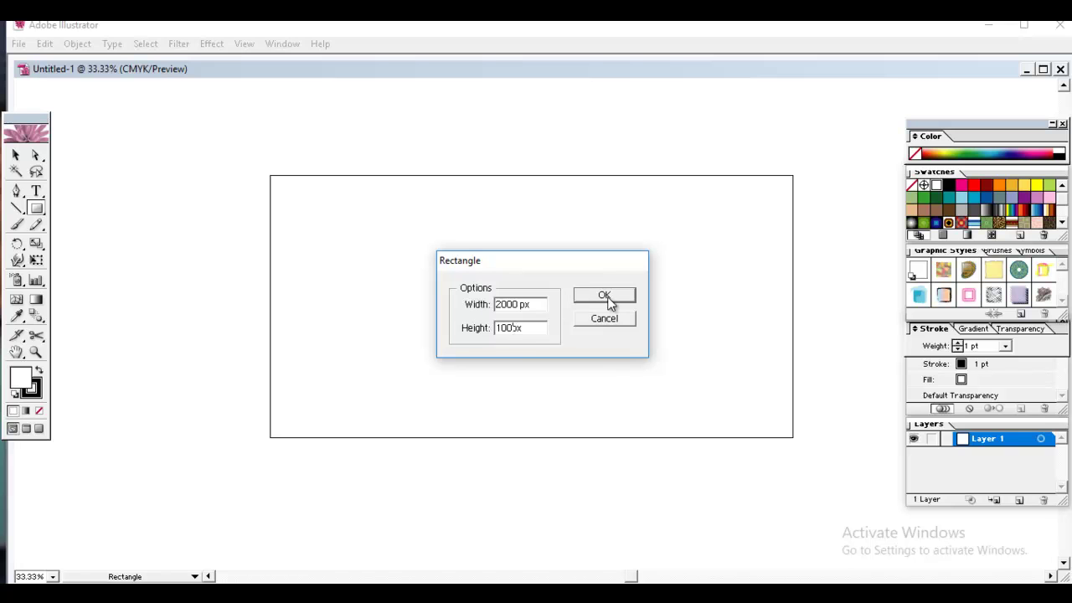
left_click(606, 296)
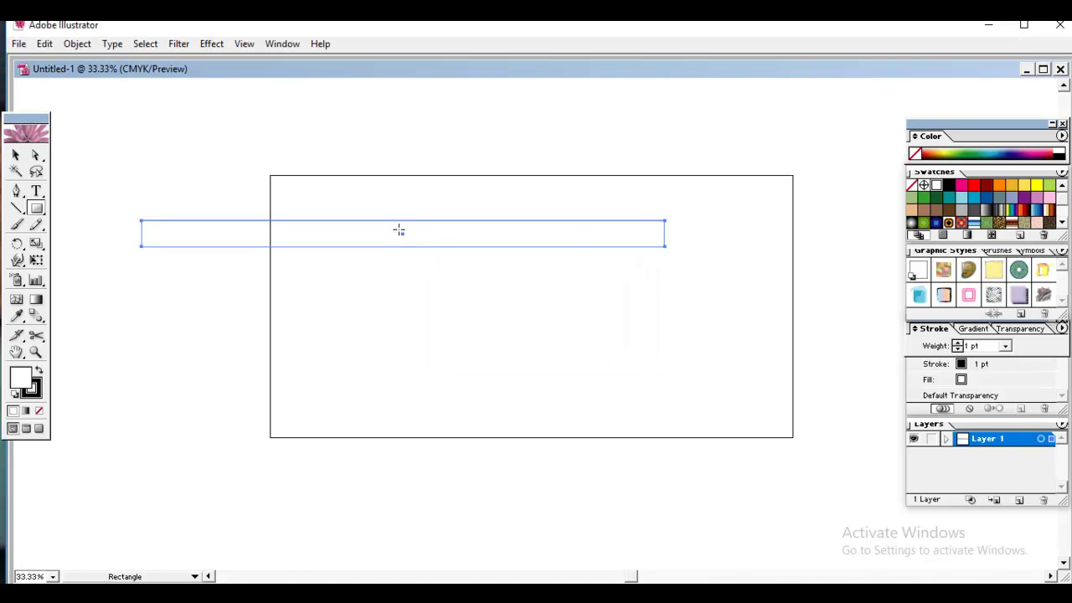
Step: Delete the stray small rectangle drawn above the wide one, and fill the artboard-sized rectangle with red
left_click_drag(142, 220, 158, 186)
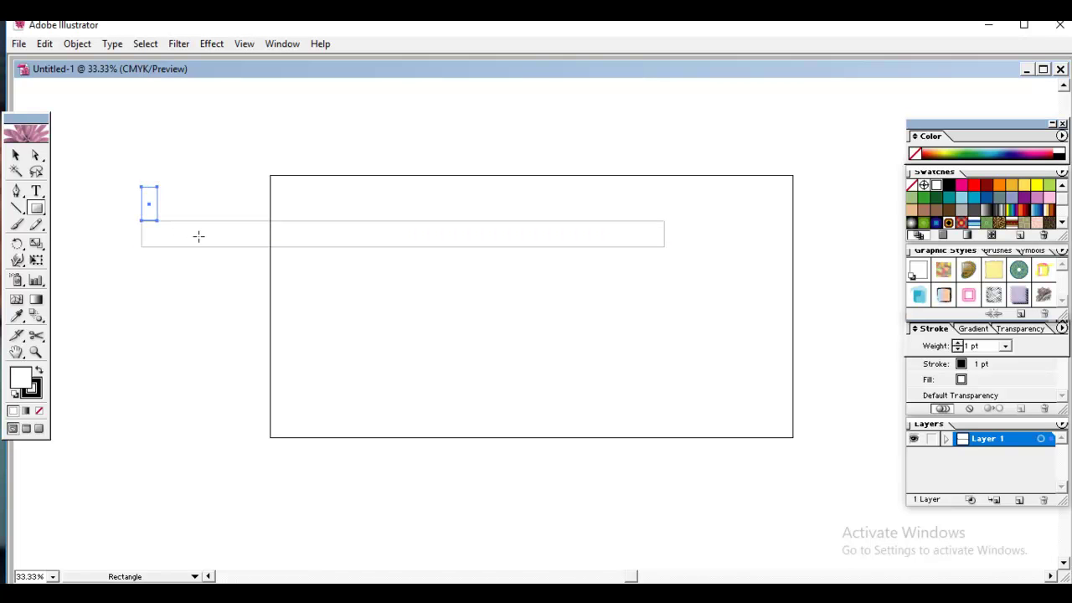
key("Delete")
left_click(14, 157)
left_click(762, 251)
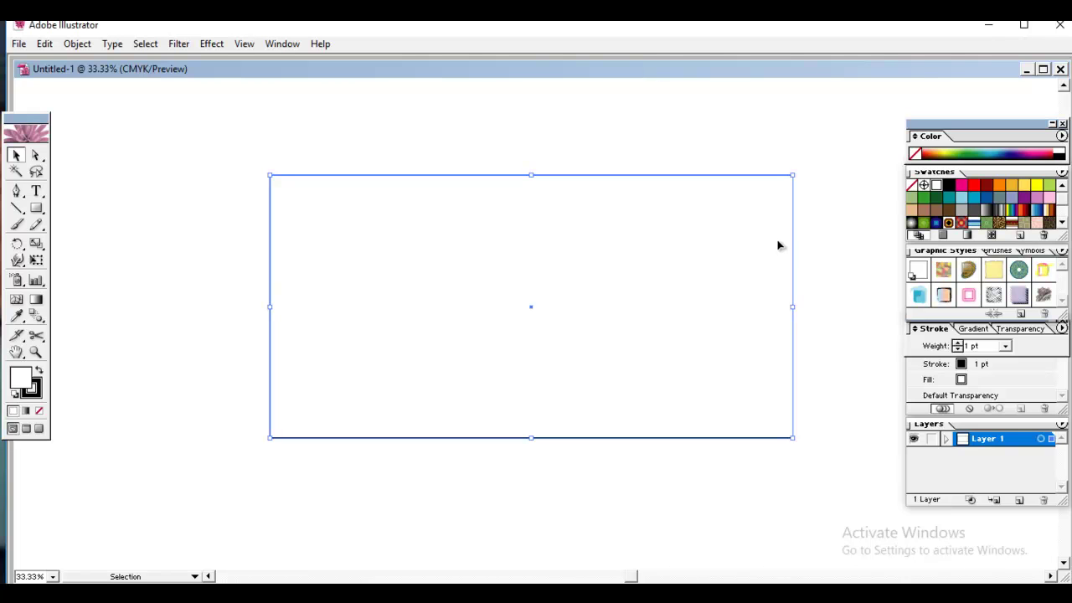
left_click(976, 186)
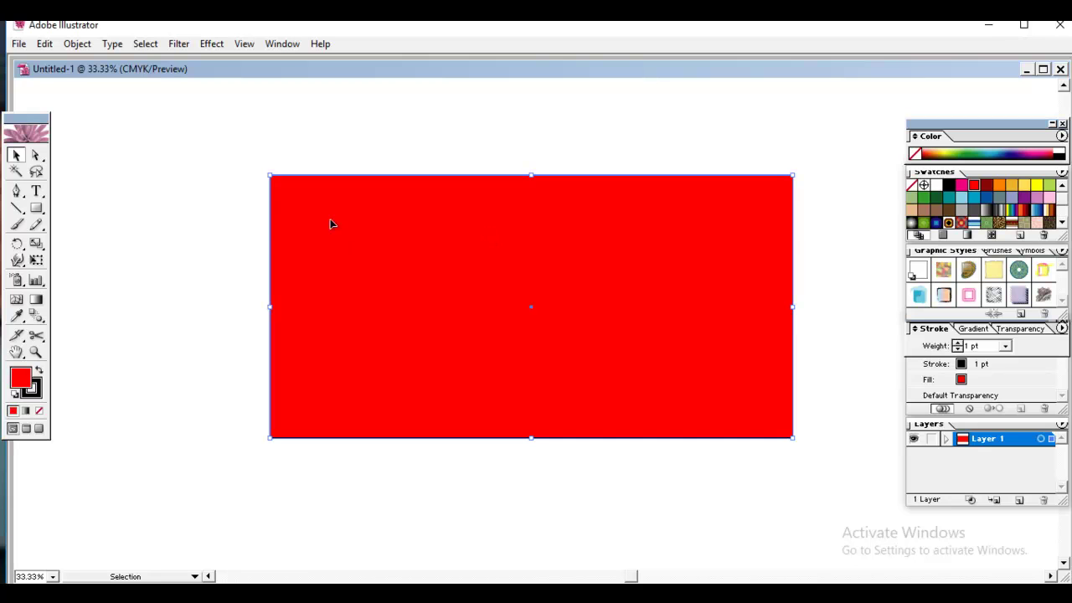
left_click(170, 226)
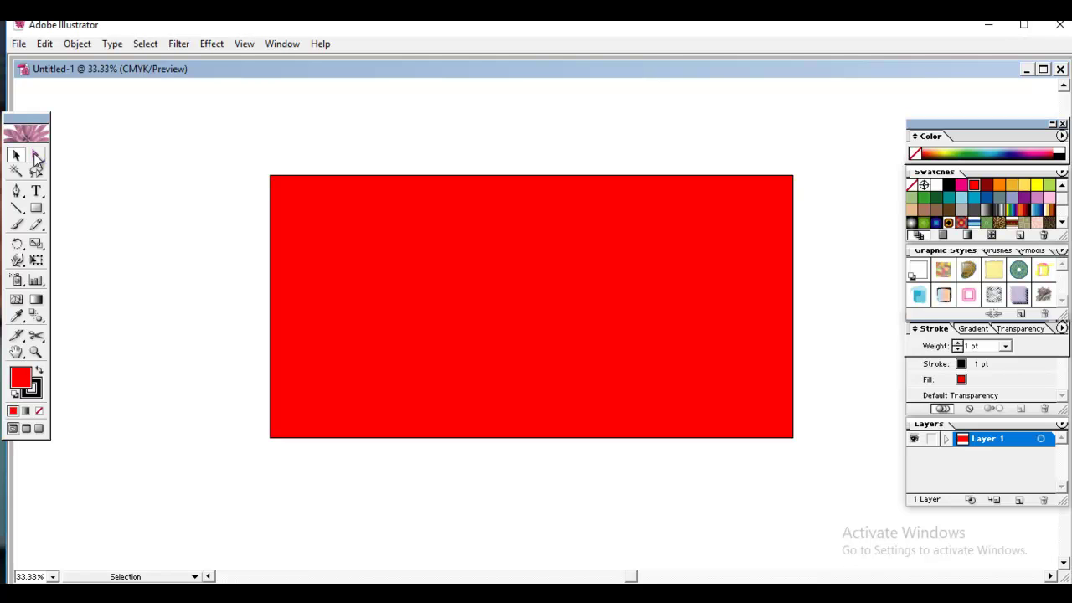
Step: Add the text "Fiverr" near the upper-left corner of the red rectangle
left_click(39, 192)
left_click_drag(42, 193, 62, 198)
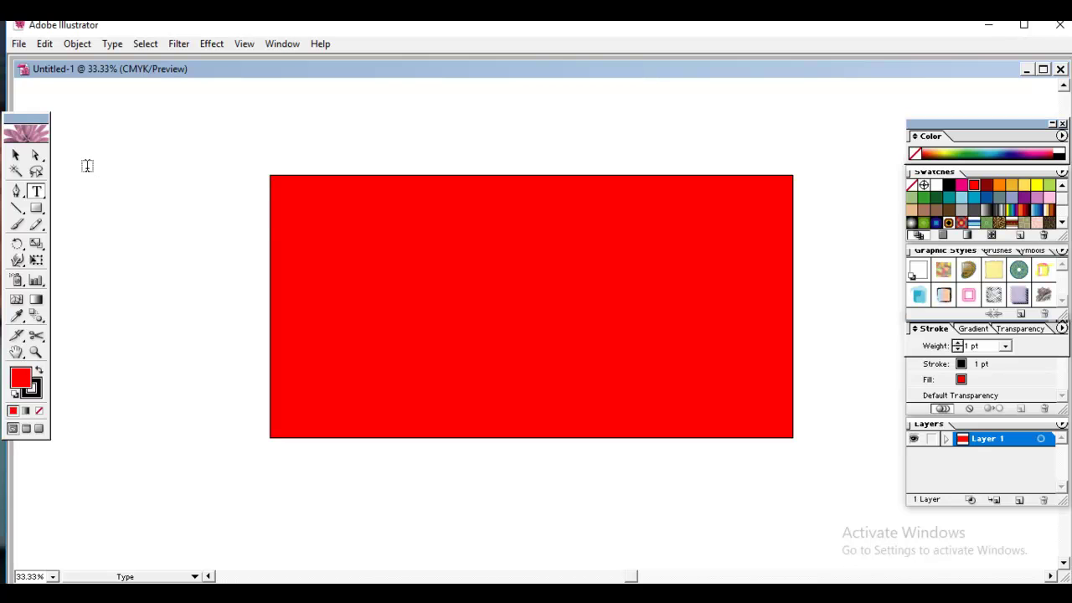
left_click(307, 217)
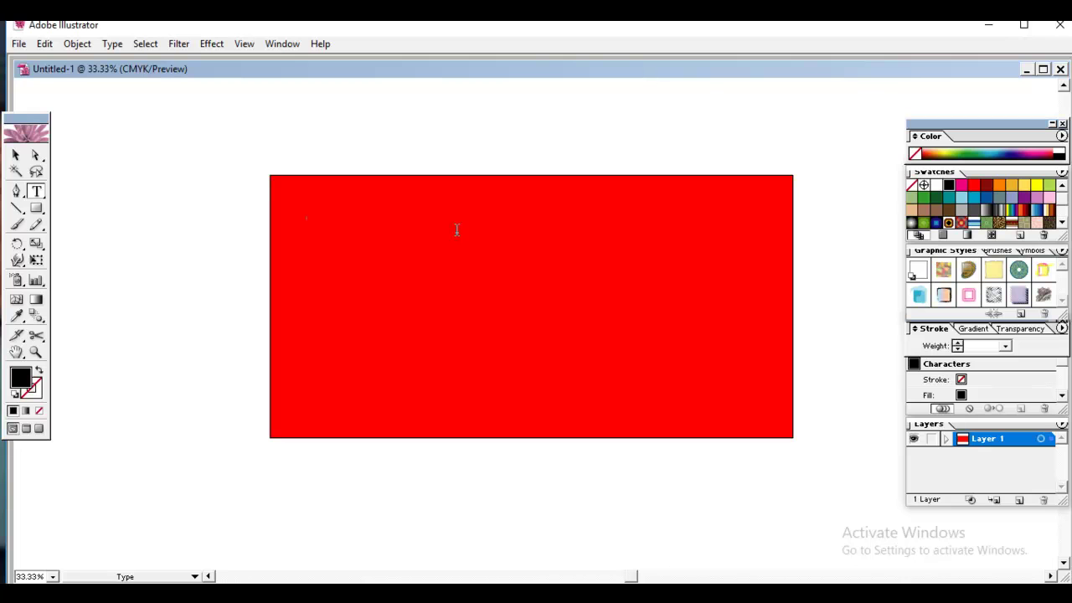
left_click(15, 155)
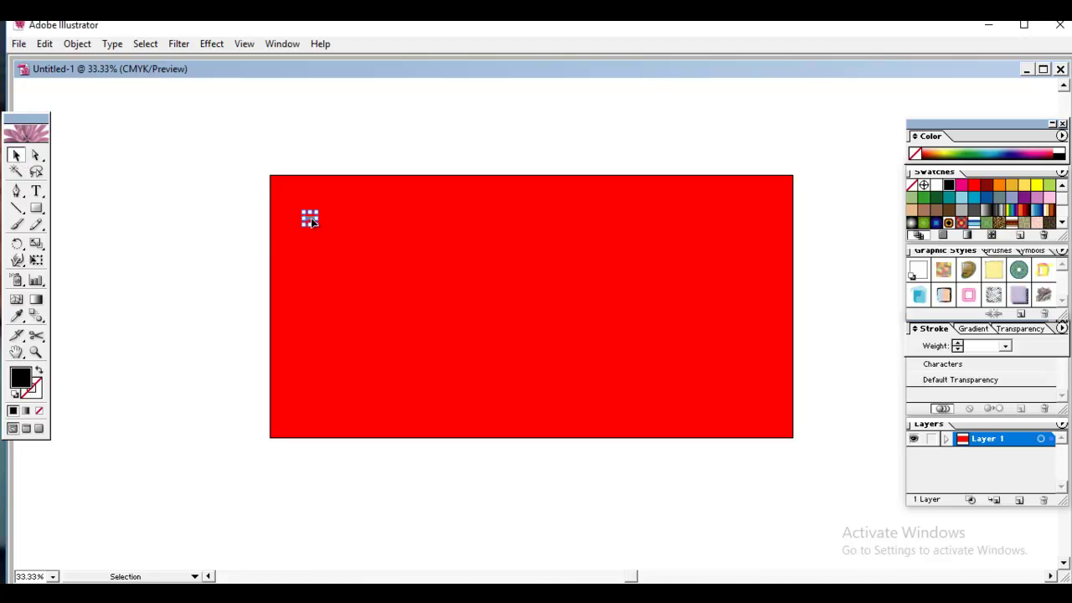
Step: Stretch the "Fiverr" text into a large heading and move it to the upper-right half of the red background
left_click_drag(312, 218, 670, 227)
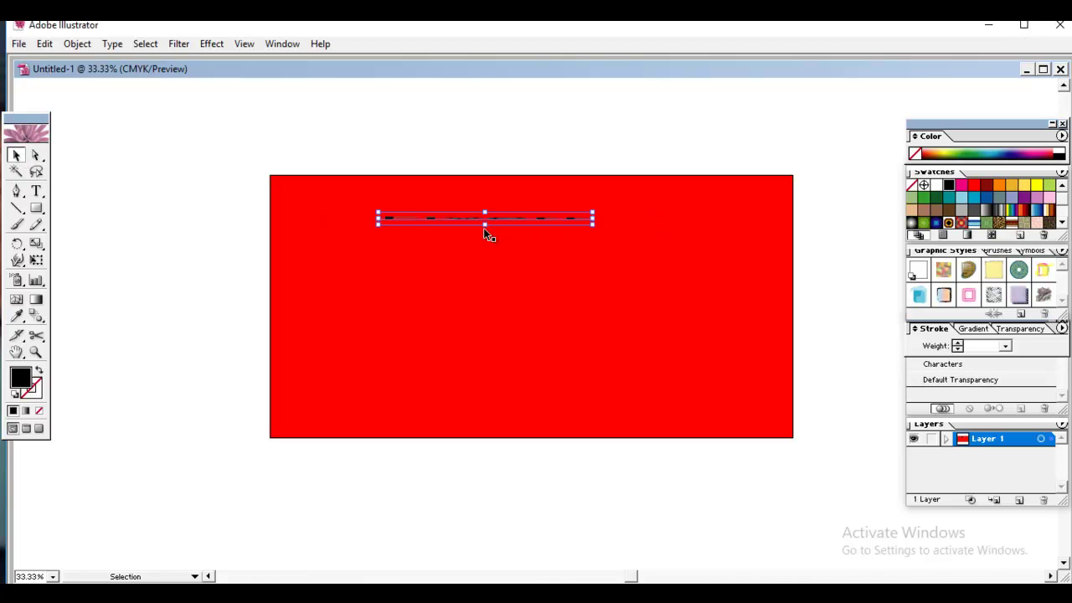
left_click_drag(485, 224, 491, 297)
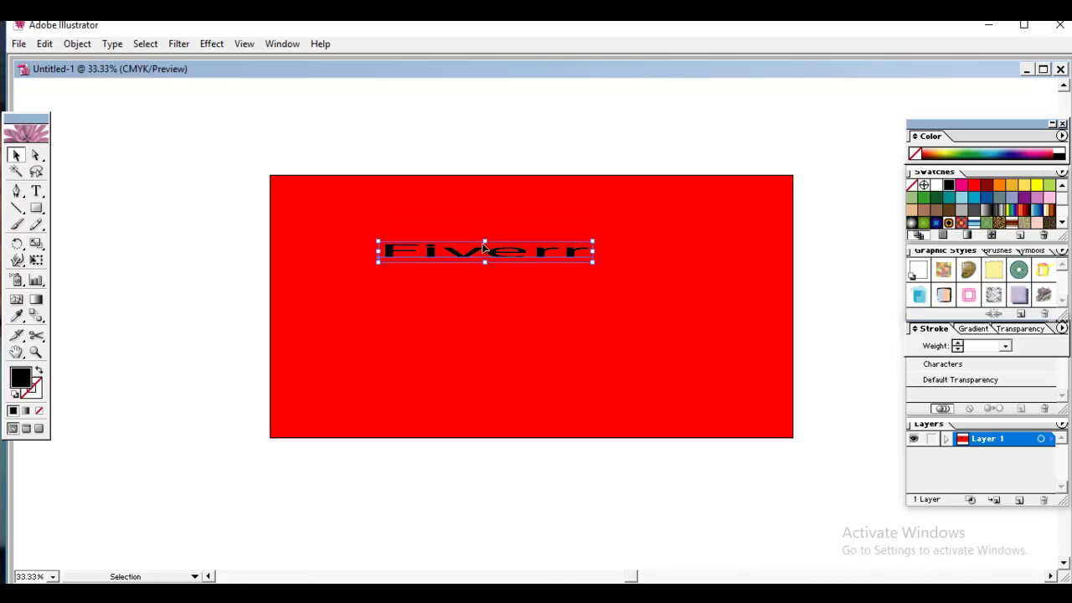
left_click_drag(486, 240, 541, 229)
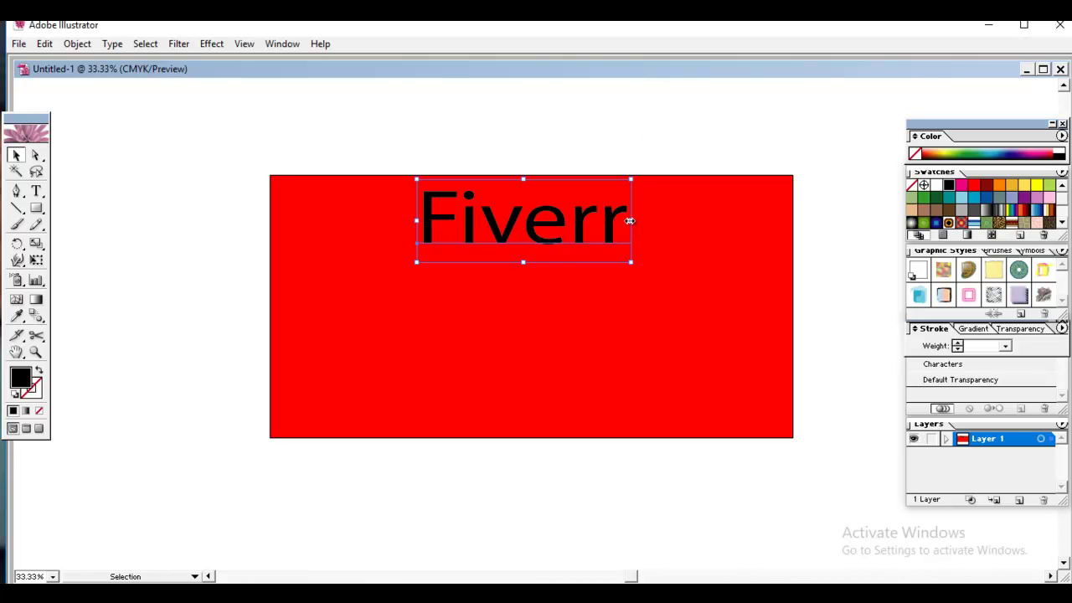
left_click_drag(560, 225, 675, 228)
Step: Draw a rectangle about 967 by 408 px in the red background's upper-left corner and fill it with yellow
left_click(36, 214)
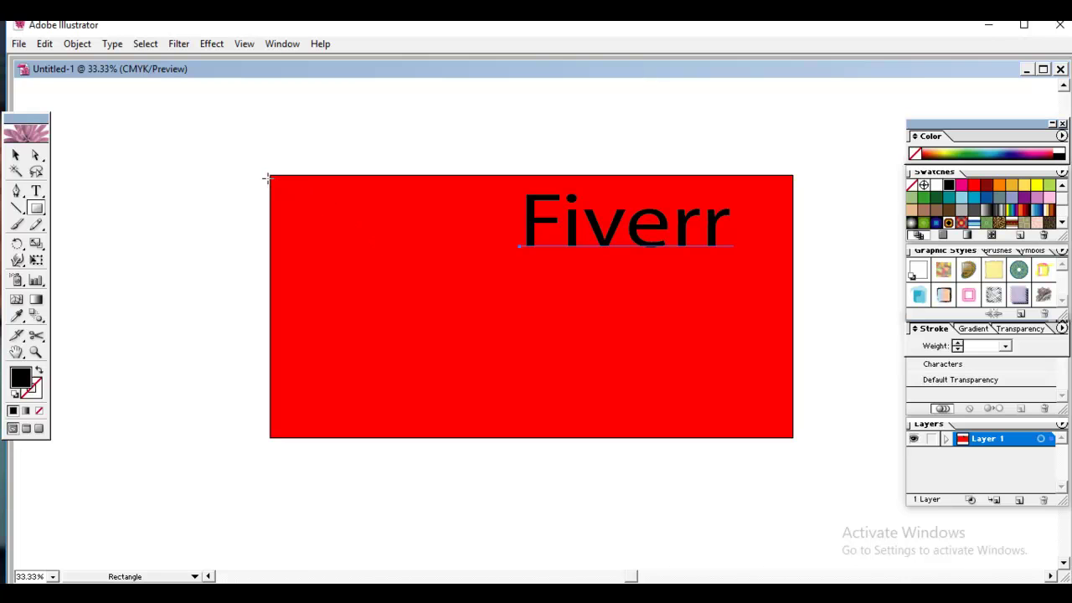
mouse_move(270, 175)
left_mouse_down()
mouse_move(306, 234)
mouse_move(440, 276)
mouse_move(522, 282)
left_mouse_up()
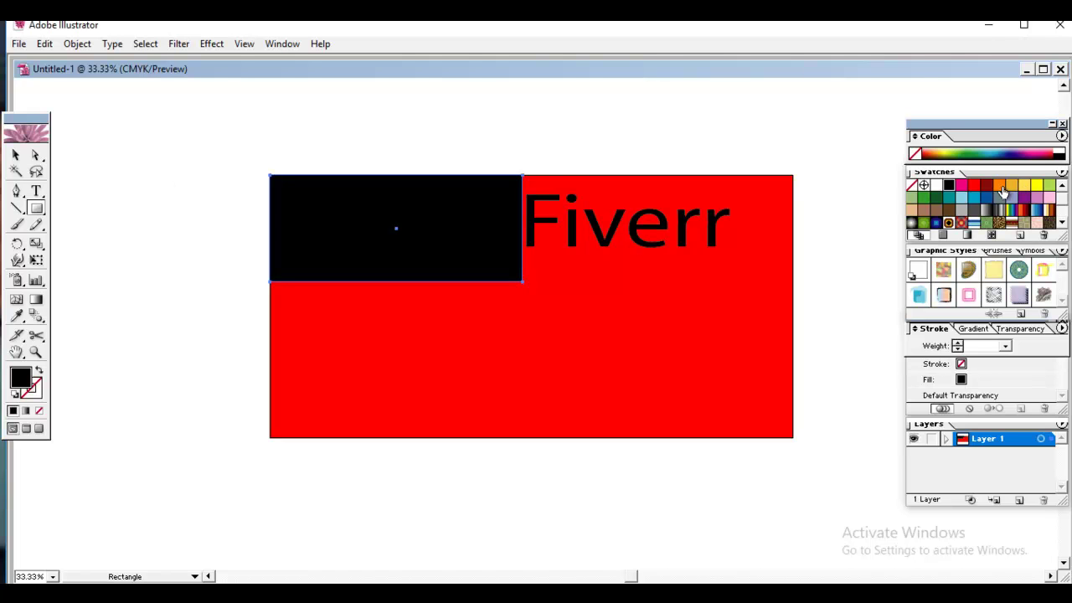
left_click(936, 185)
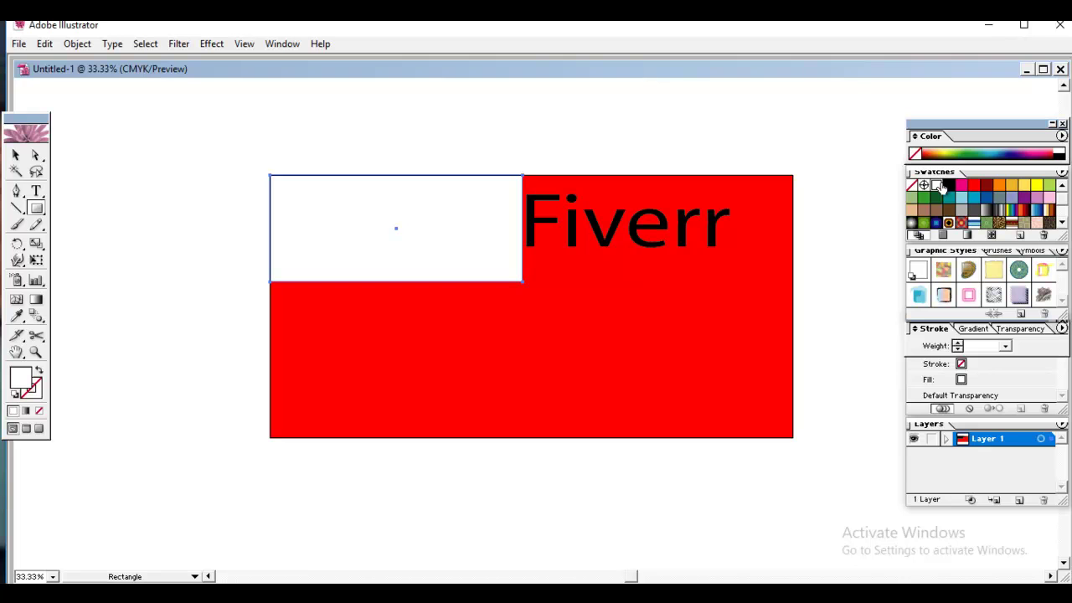
left_click(677, 115)
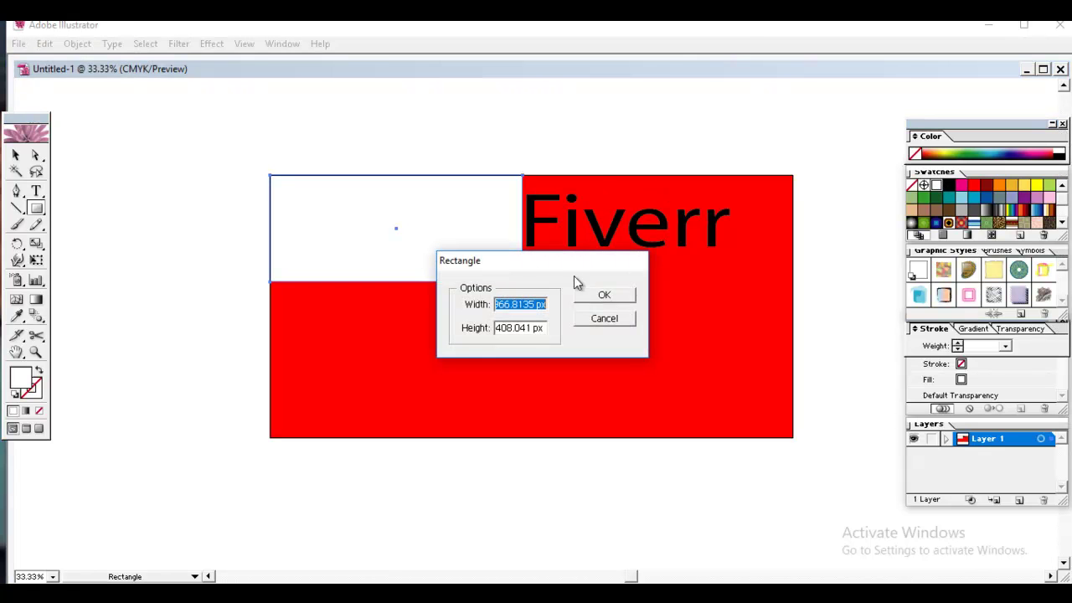
left_click(605, 322)
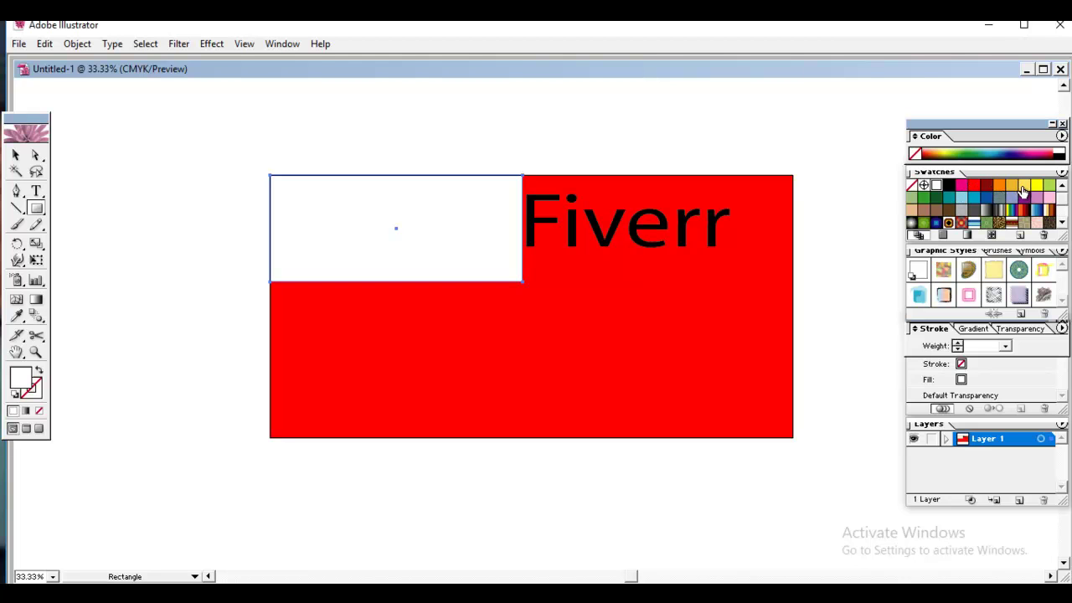
left_click(1022, 189)
left_click(1036, 188)
Step: Move the "Fiverr" text onto the yellow rectangle, bring it forward and shift it slightly down within the rectangle
left_click(14, 156)
left_click_drag(641, 222, 405, 217)
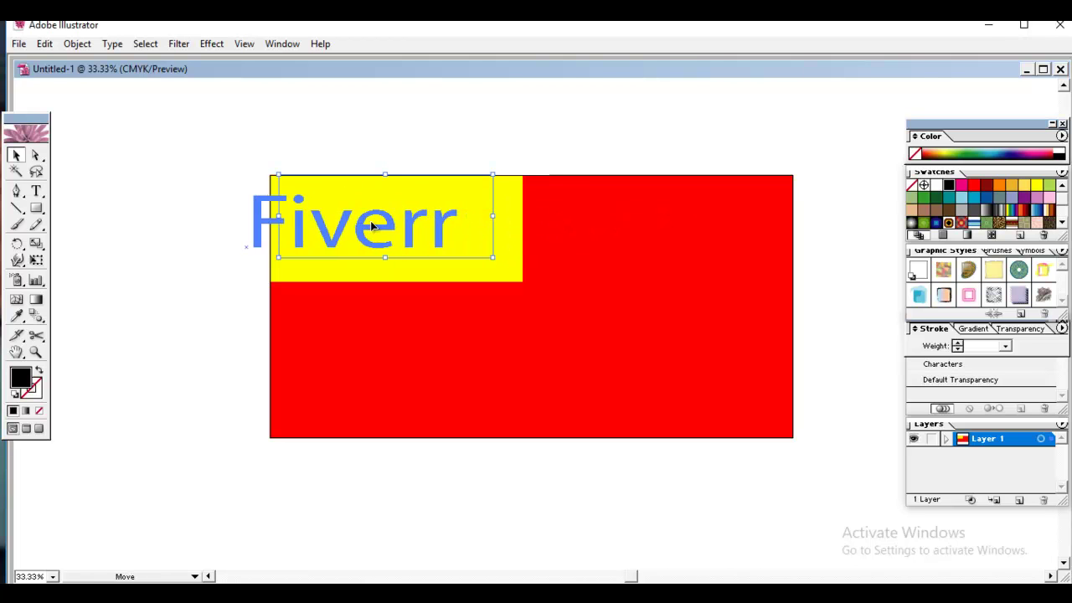
right_click(425, 220)
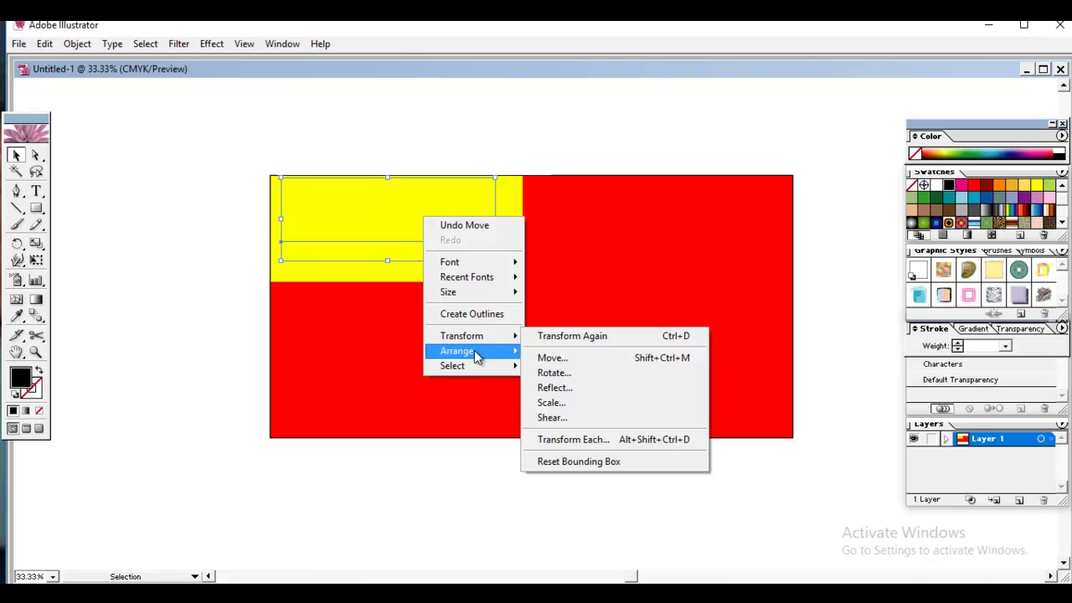
mouse_move(491, 356)
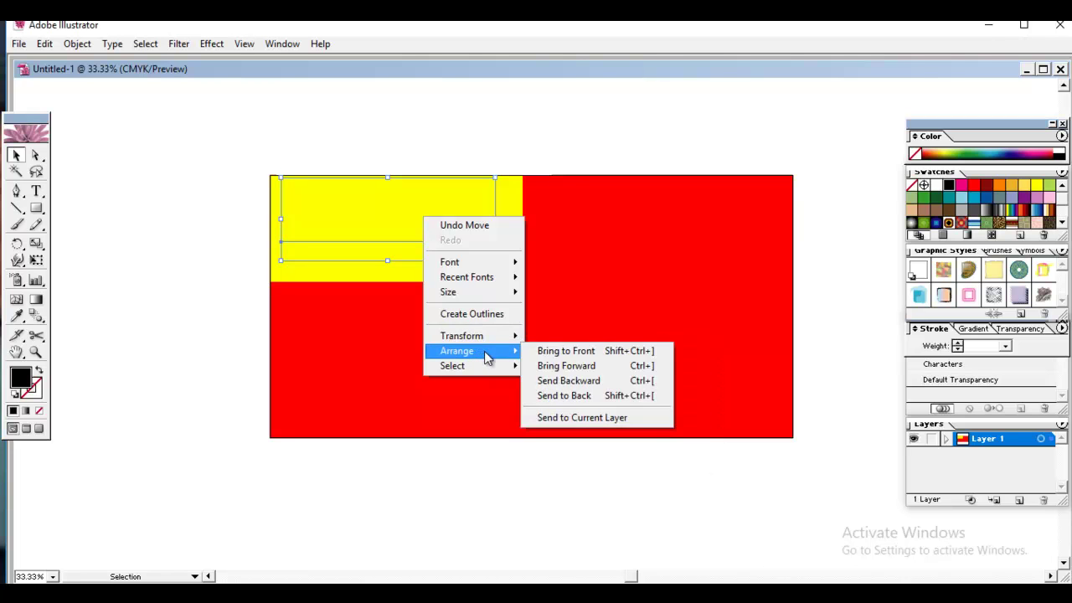
left_click(592, 366)
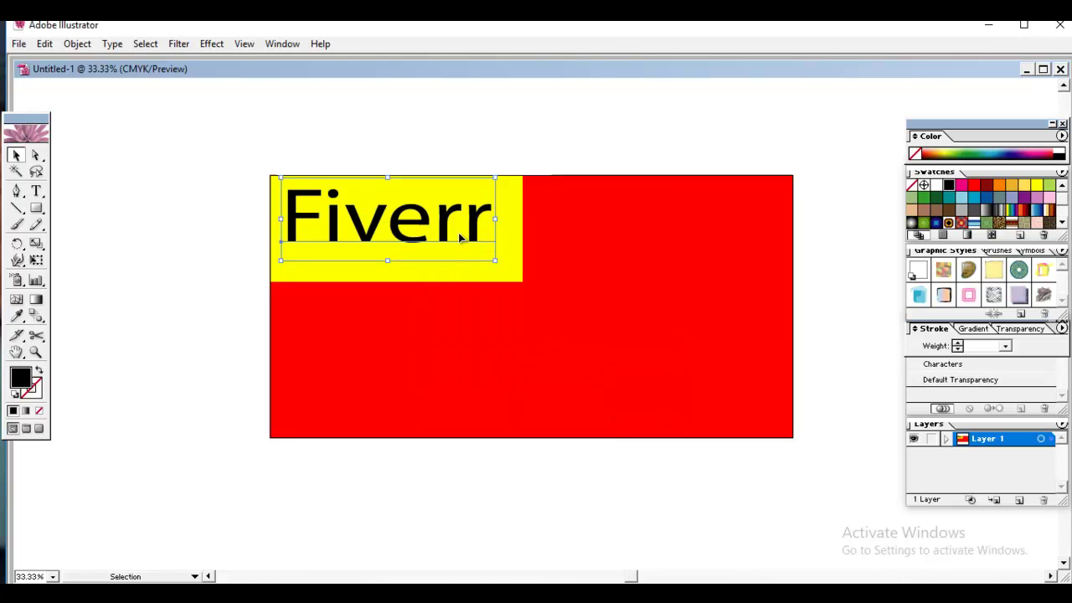
left_click_drag(374, 222, 376, 228)
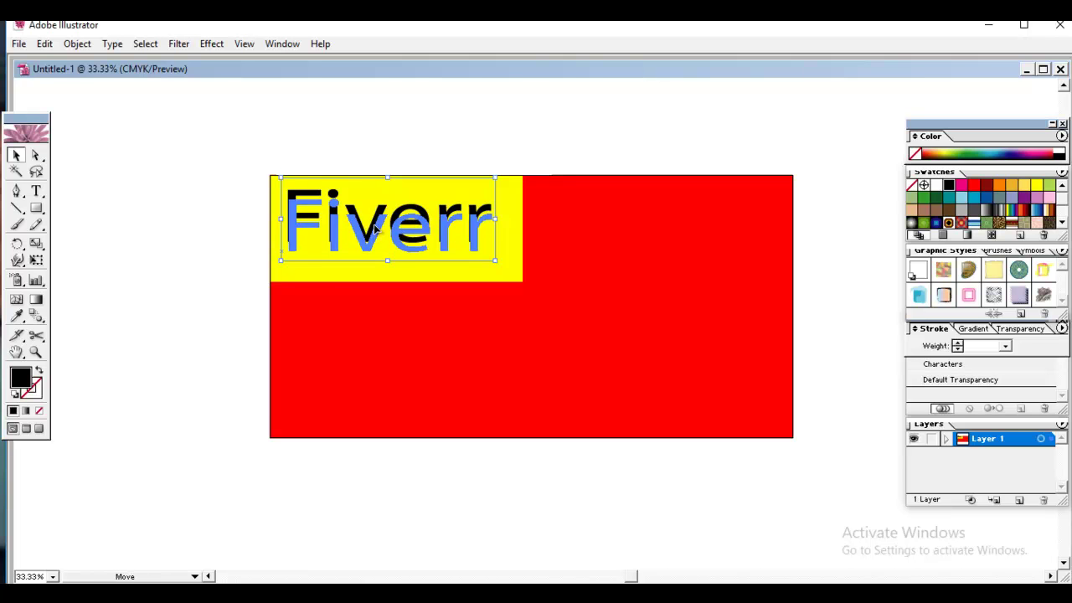
Step: Shorten the yellow rectangle by raising its bottom edge closer to the "Fiverr" text
left_click(515, 221)
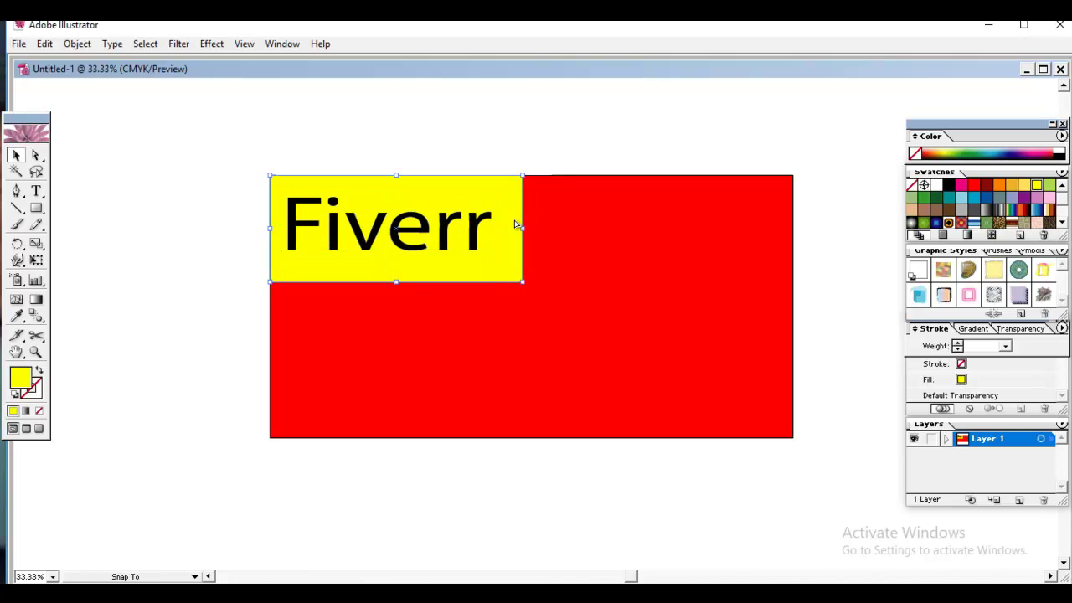
left_click_drag(396, 282, 401, 267)
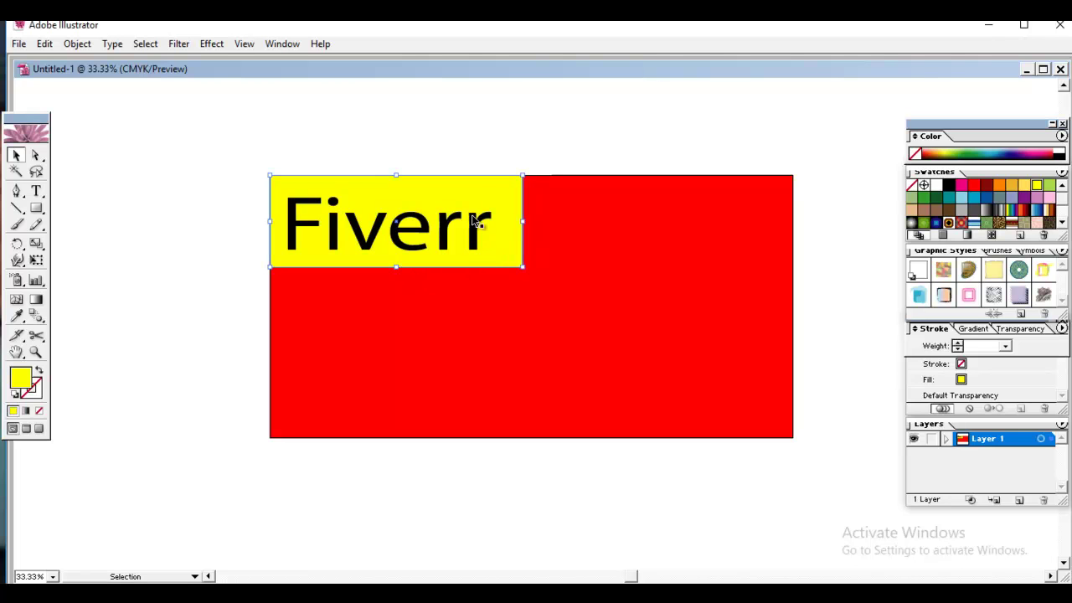
left_click(547, 142)
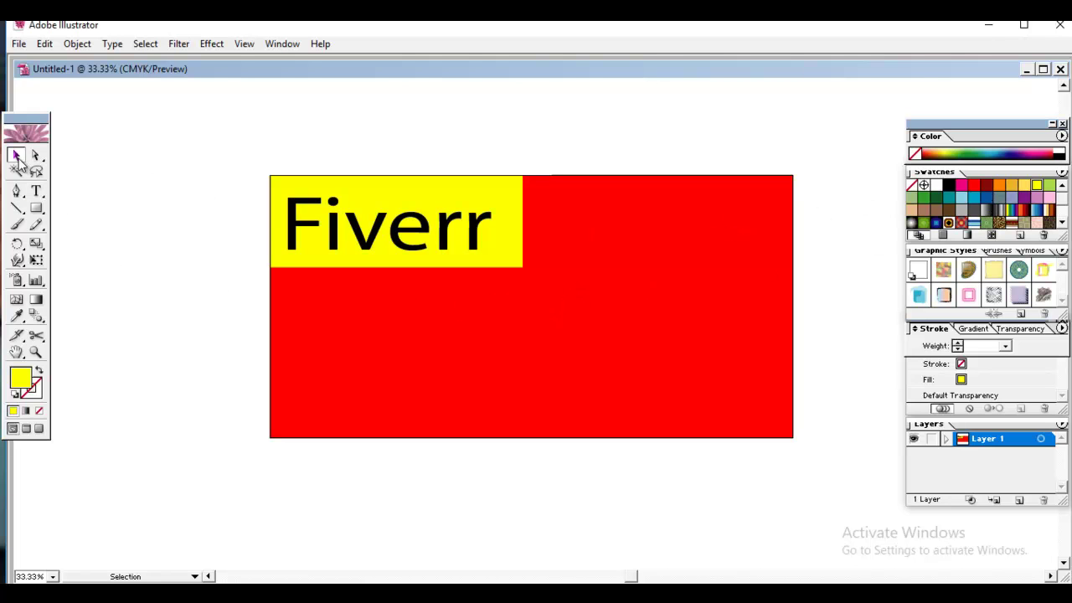
Step: Draw a light green rectangle below the yellow one, extending past the artboard's left edge
left_click(36, 209)
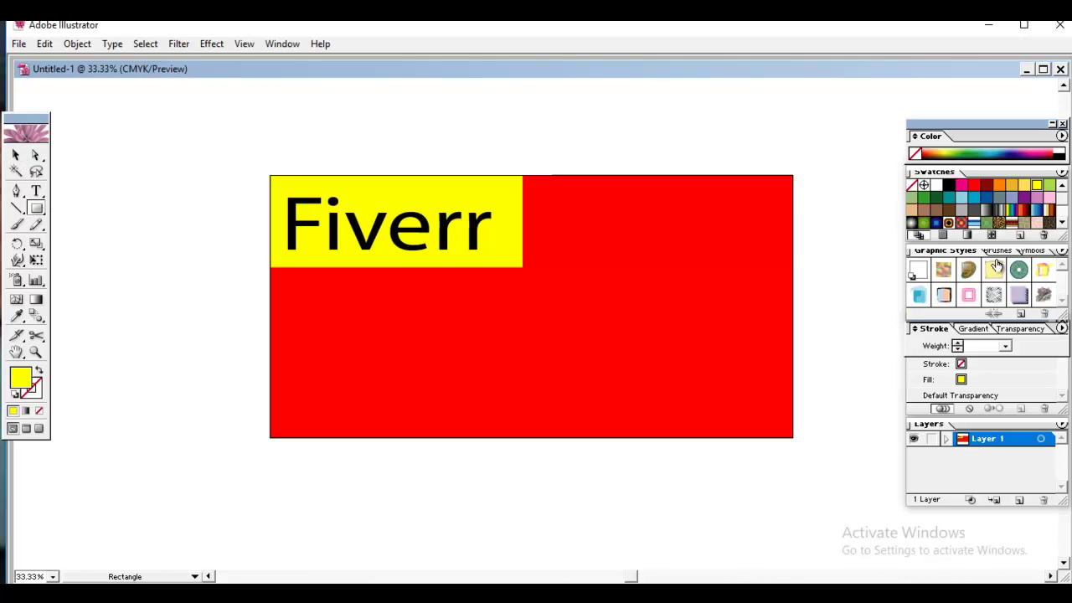
left_click(1048, 186)
left_click_drag(143, 282, 525, 367)
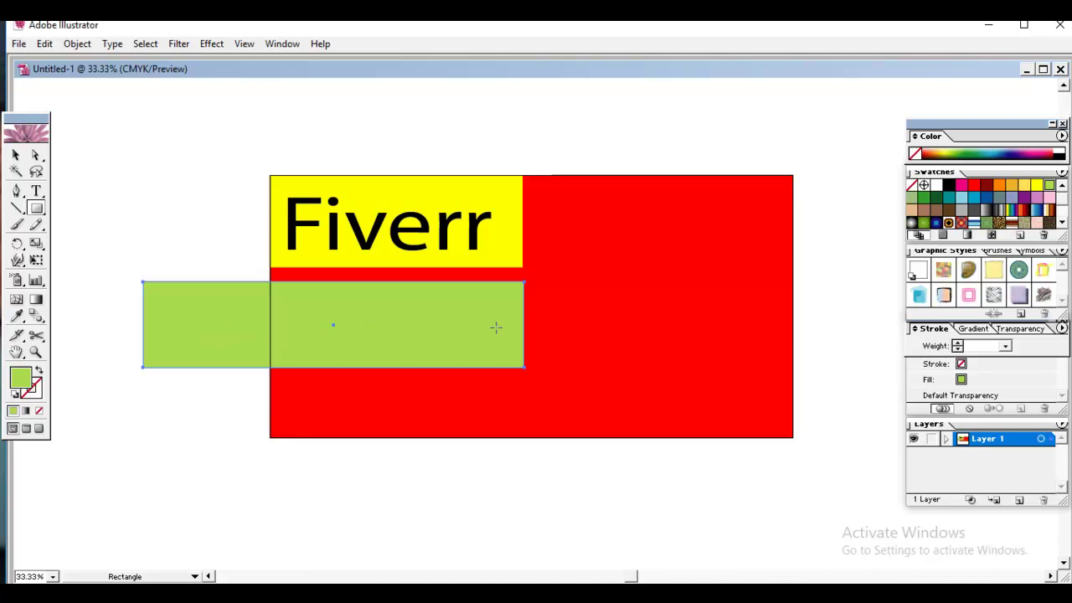
Step: Shrink the light green rectangle by lowering its top edge and aligning its left edge with the red background's left edge
left_click(15, 155)
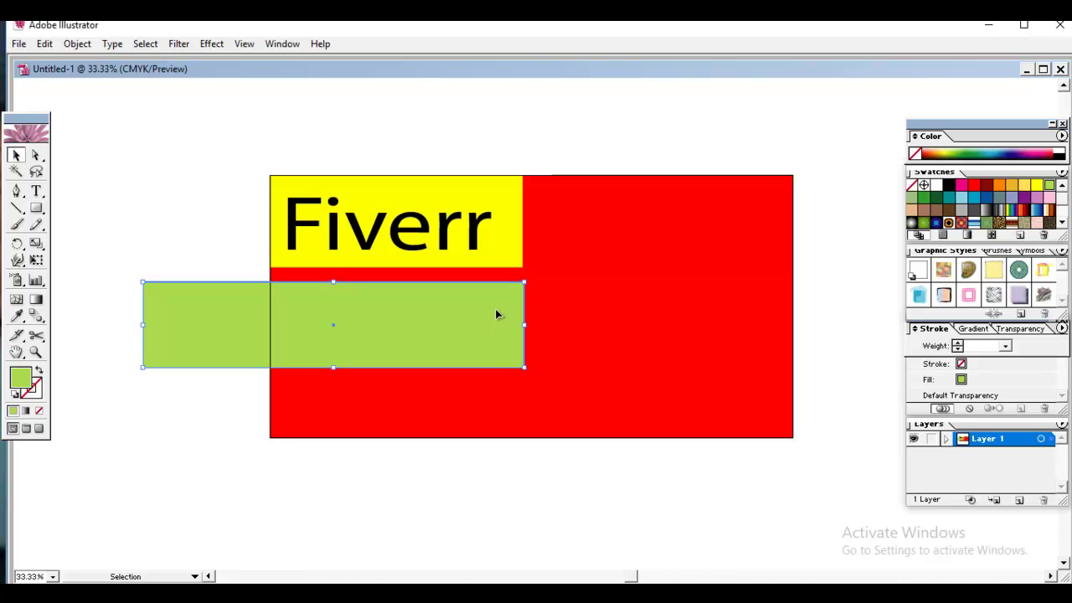
left_click_drag(524, 283, 507, 308)
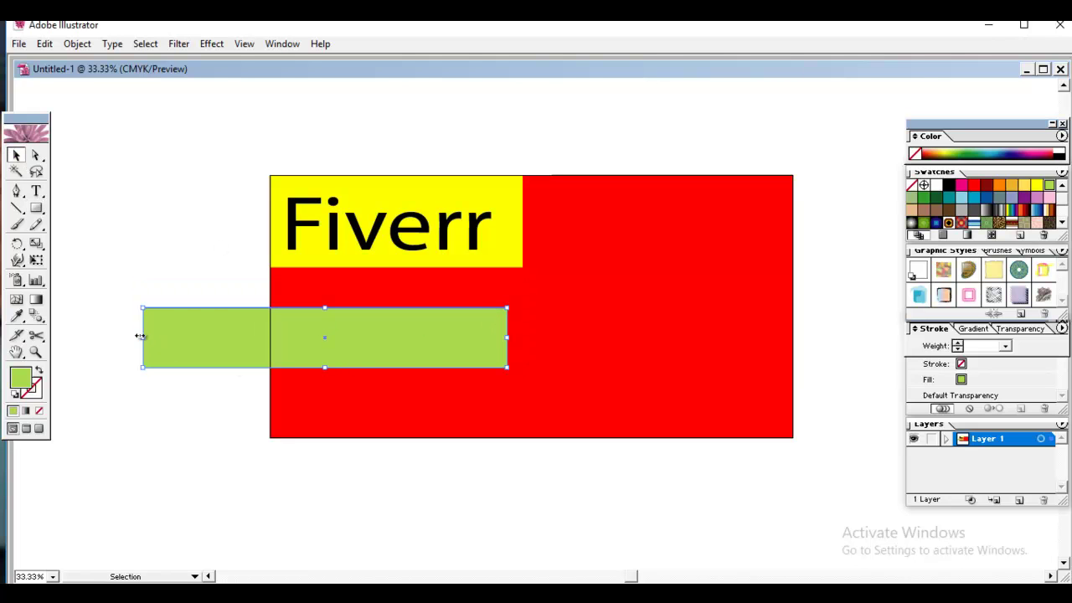
left_click_drag(142, 335, 270, 339)
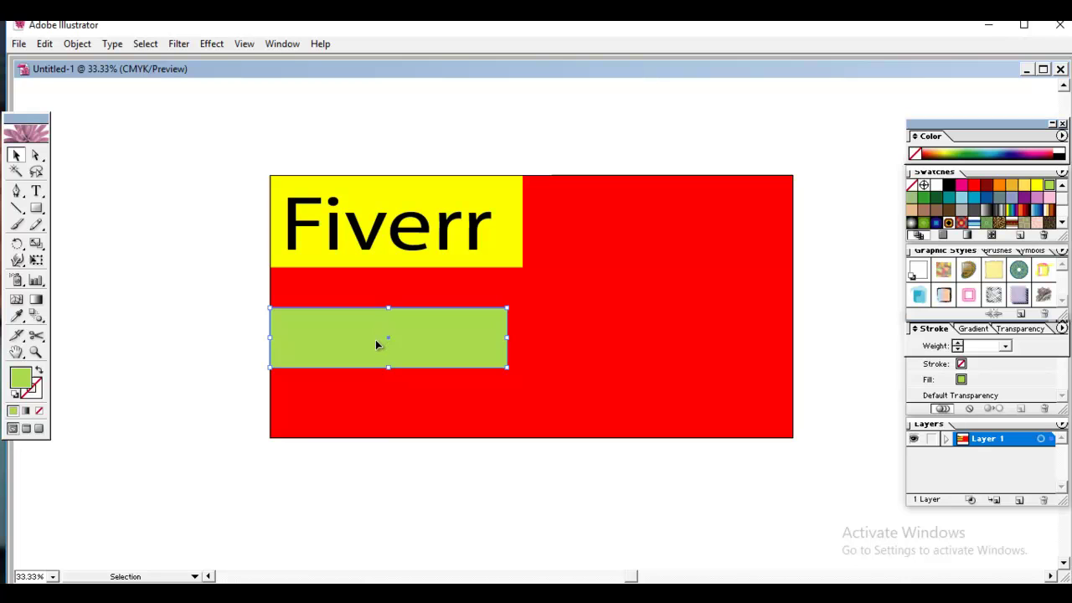
left_click(205, 281)
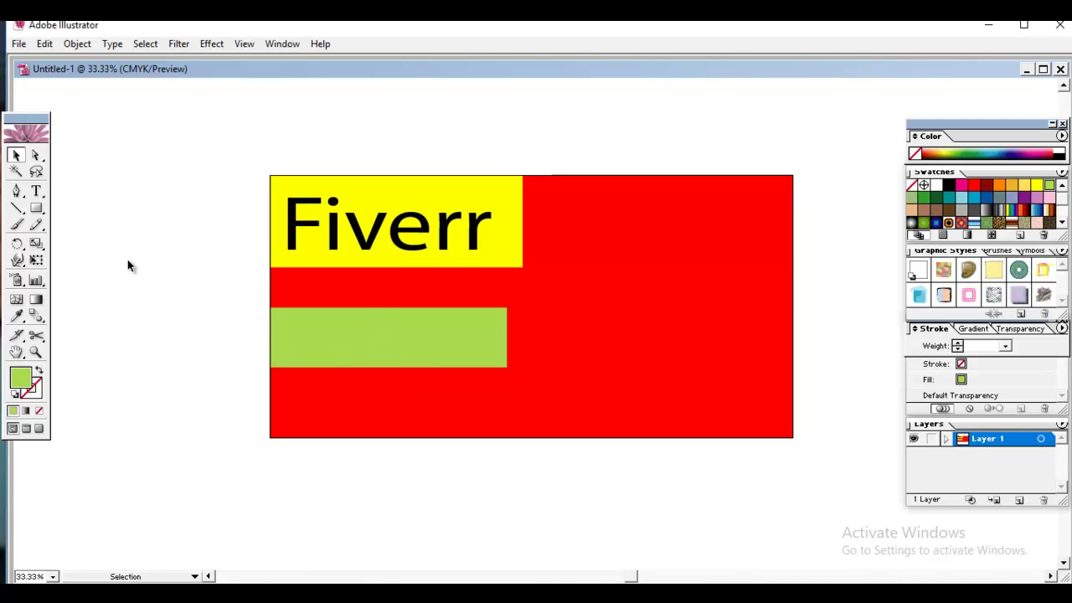
left_click_drag(36, 192, 56, 201)
left_click(326, 336)
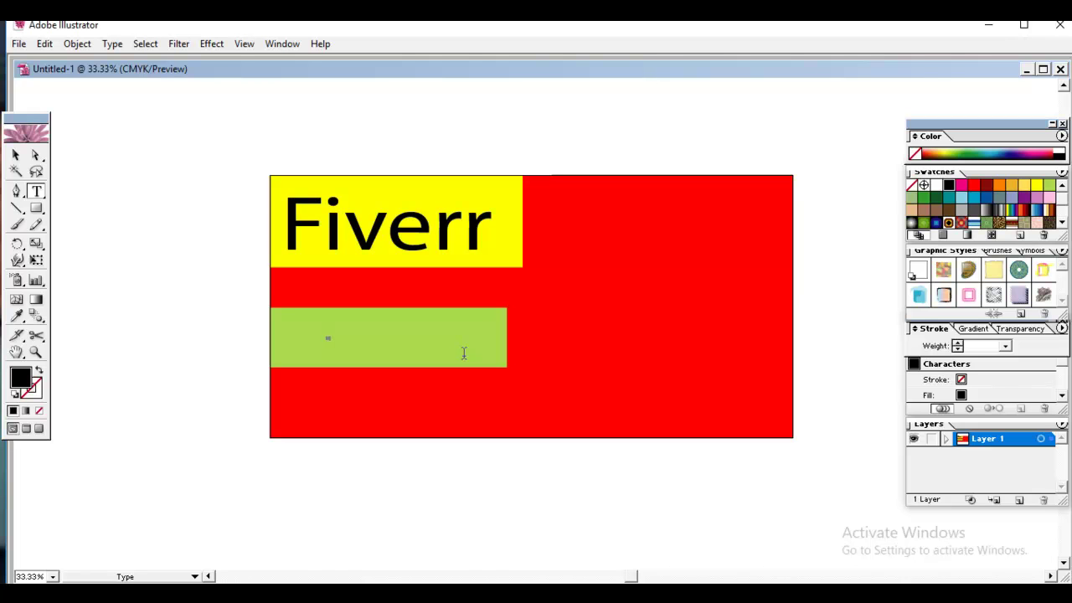
left_click(15, 155)
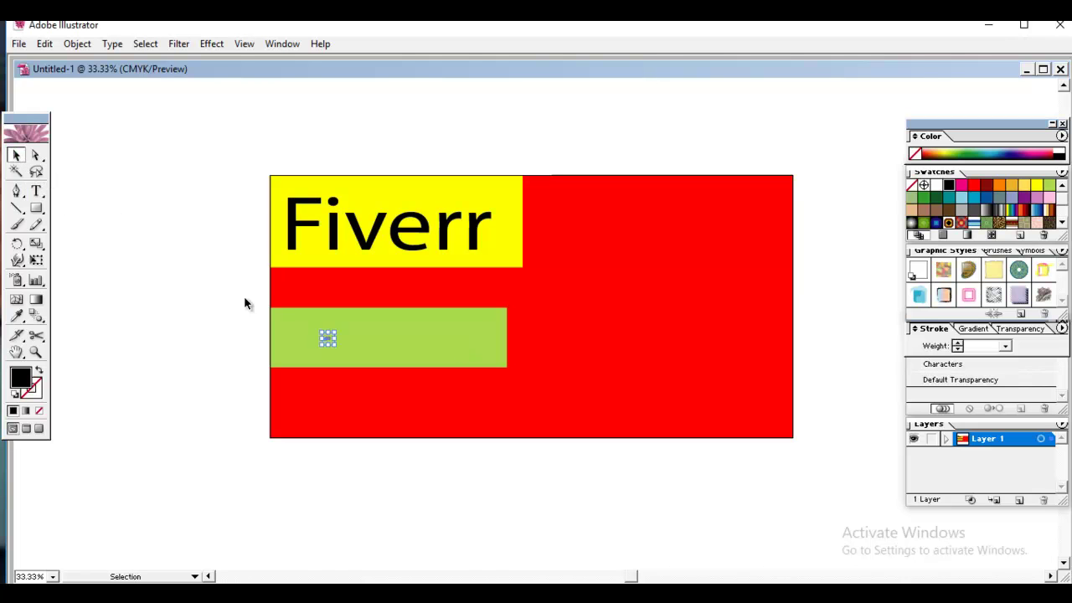
left_click_drag(330, 338, 450, 358)
left_click_drag(387, 345, 384, 307)
key("Delete")
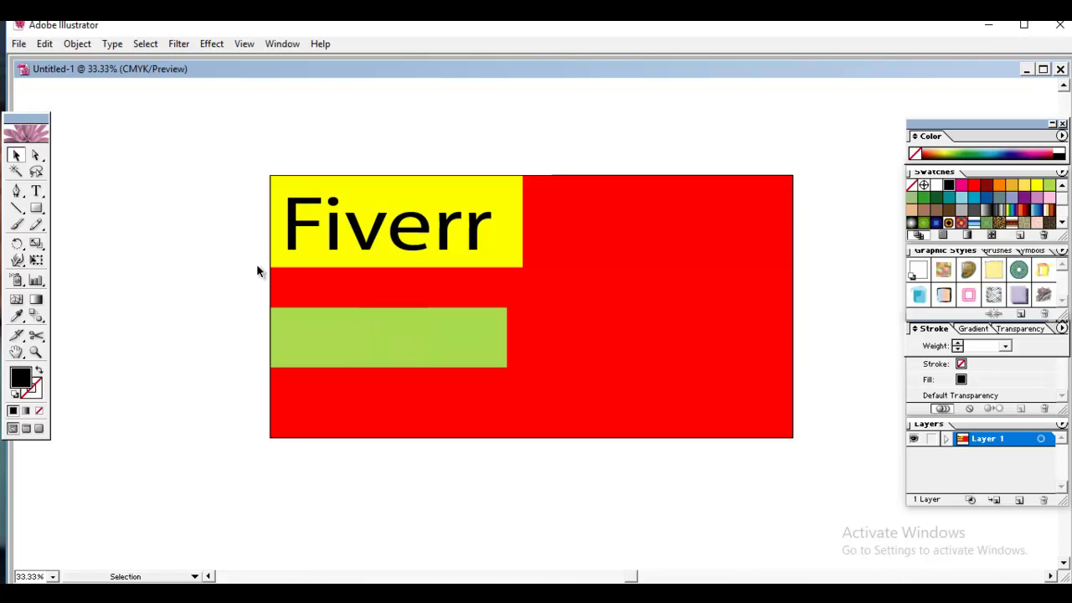
Step: Add the text "pic" on the light green rectangle and stretch it across the rectangle's width
left_click(36, 191)
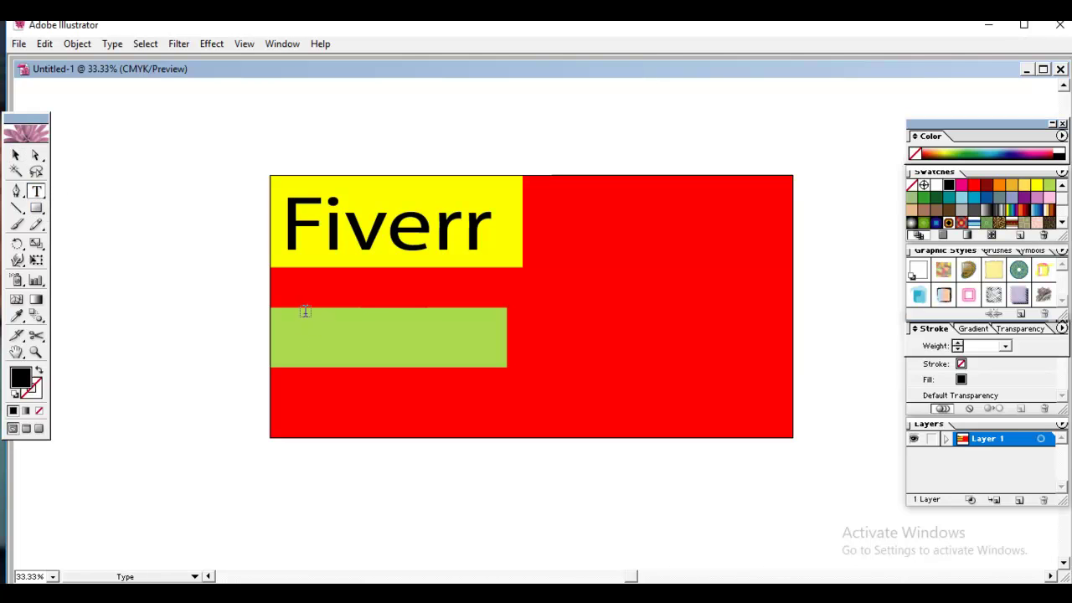
left_click(300, 340)
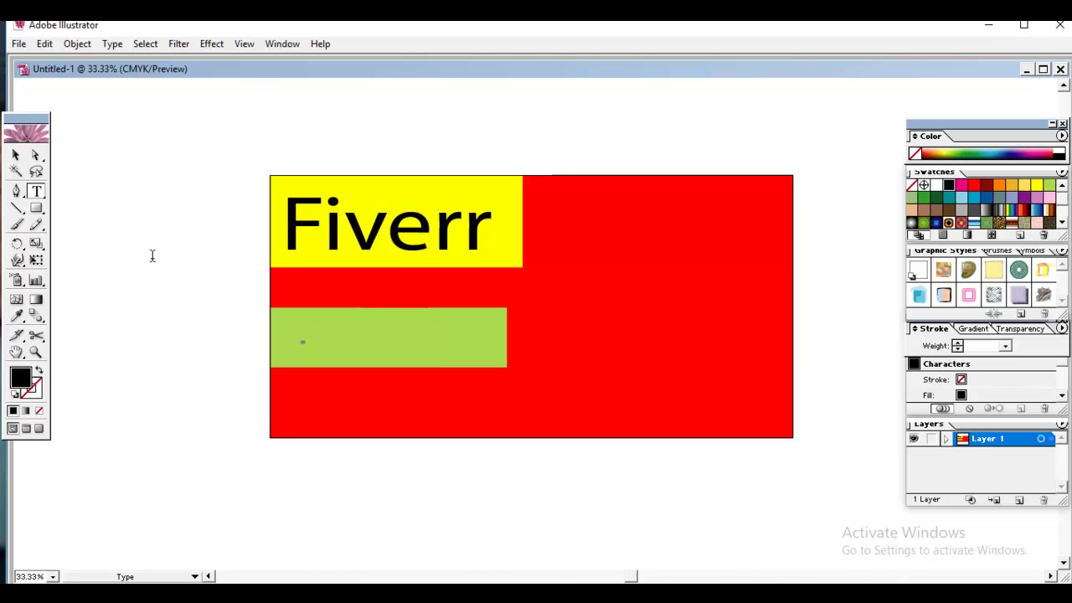
left_click(15, 155)
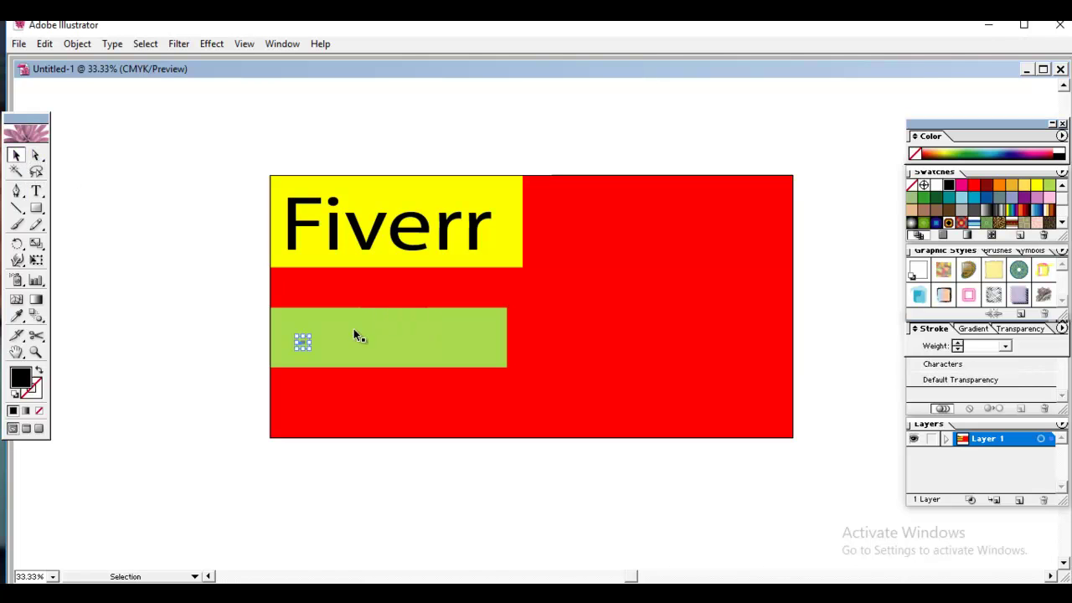
left_click_drag(307, 341, 411, 366)
left_click_drag(409, 315, 409, 300)
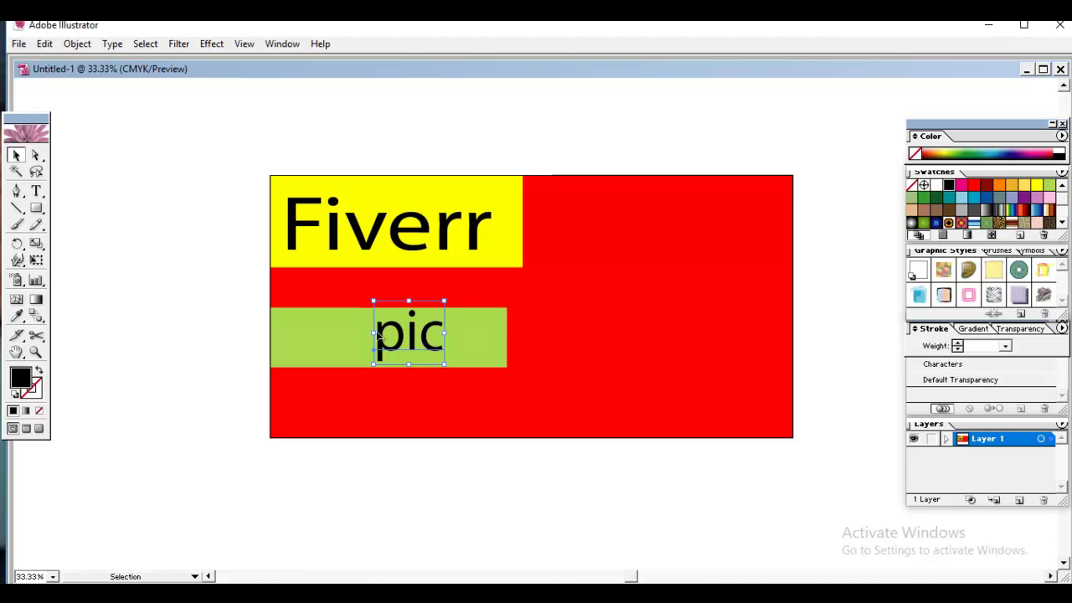
left_click_drag(373, 333, 277, 330)
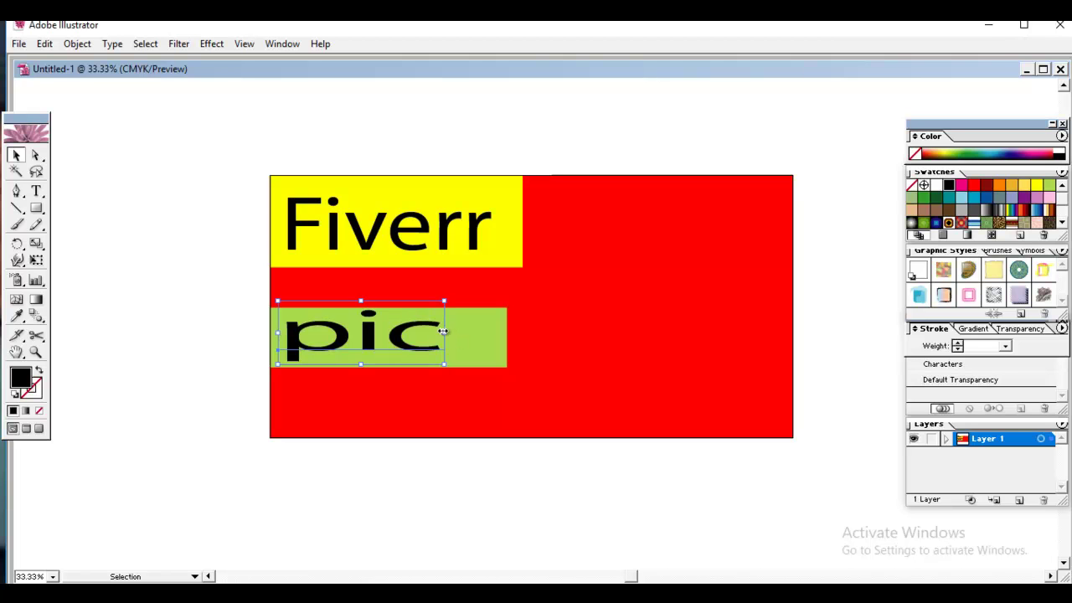
left_click_drag(443, 332, 505, 333)
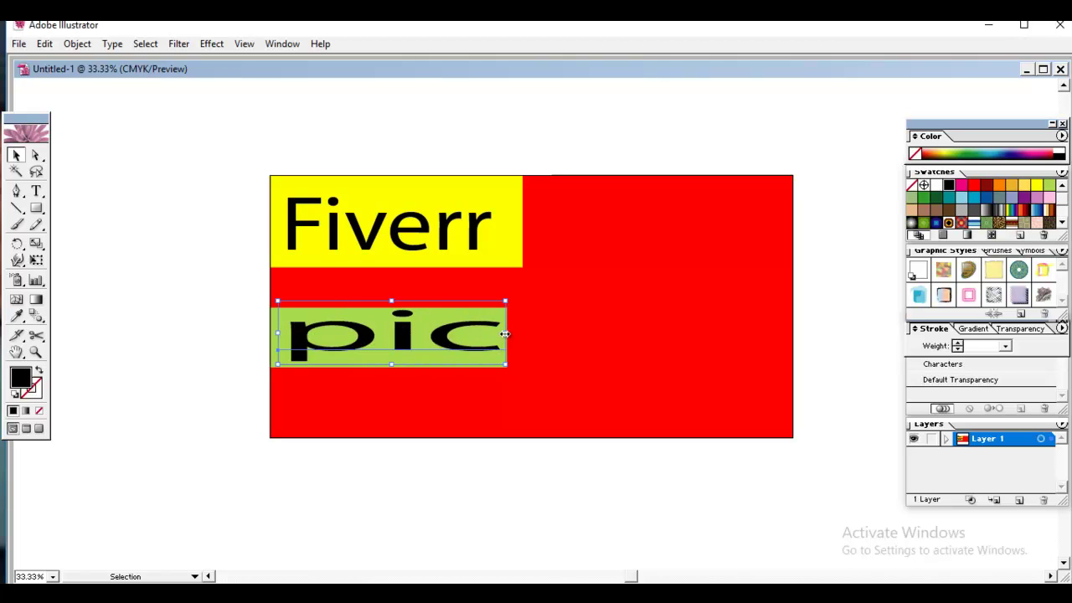
Step: Move the "pic" text and the light green rectangle down near the red background's lower edge
left_click_drag(435, 315, 436, 367)
left_click_drag(430, 319, 432, 380)
left_click(423, 377)
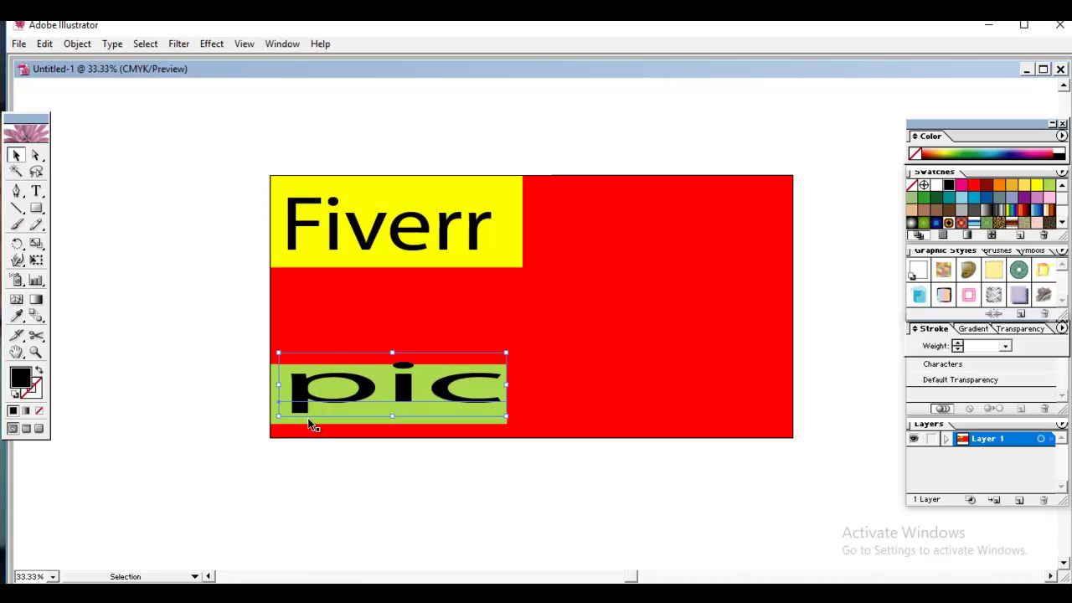
Step: Shift the light green rectangle slightly up behind the "pic" text and nudge it flush with the red background's left edge
left_click(313, 411)
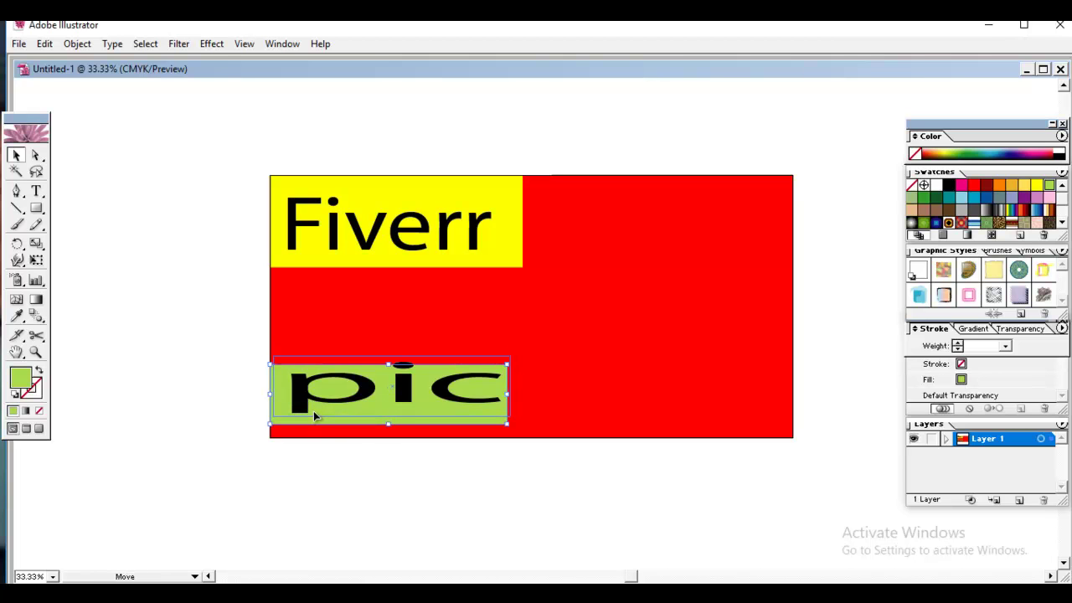
left_click_drag(309, 419, 314, 411)
key("Left")
key("Left")
key("Left")
key("Left")
key("Left")
key("Left")
key("Left")
key("Left")
key("Left")
key("Left")
key("Left")
key("Left")
key("Left")
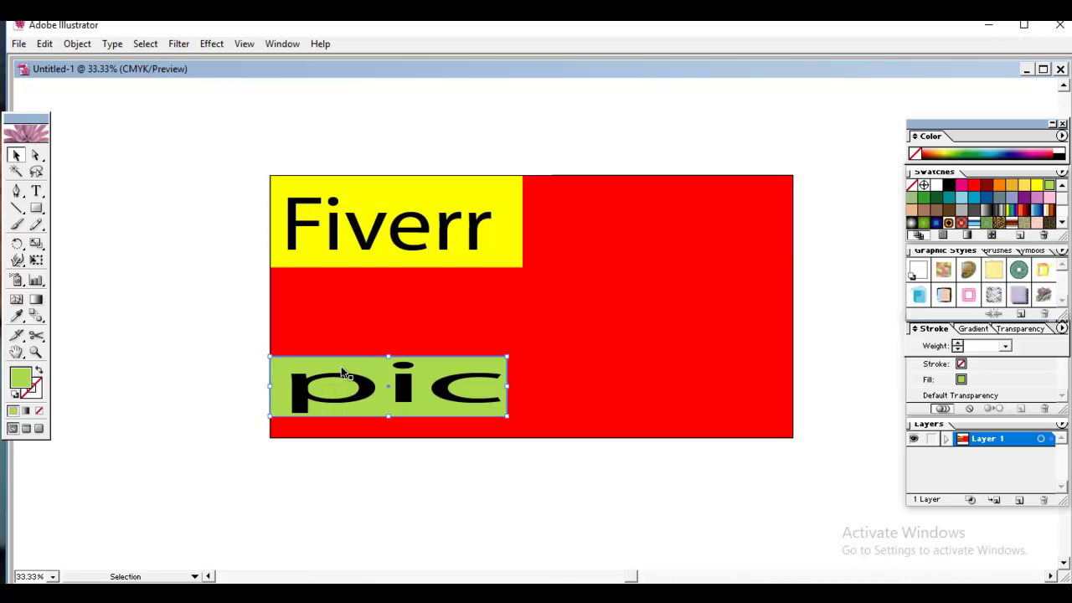
Step: Nudge the "Fiverr" text slightly to the right within the yellow rectangle
left_click(357, 228)
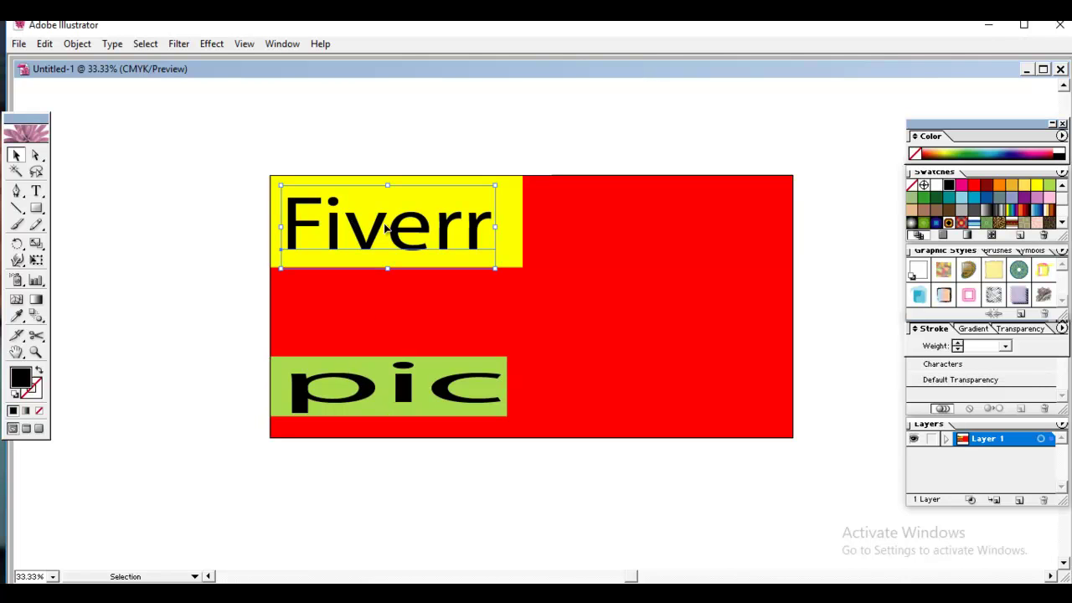
key("Right")
key("Right")
key("Right")
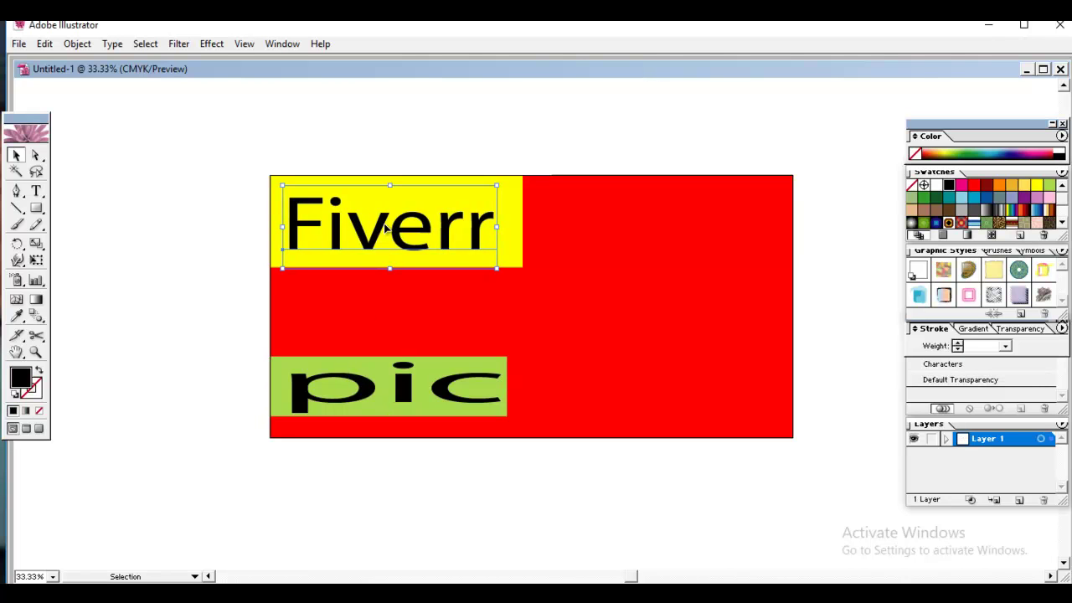
key("Right")
key("Right")
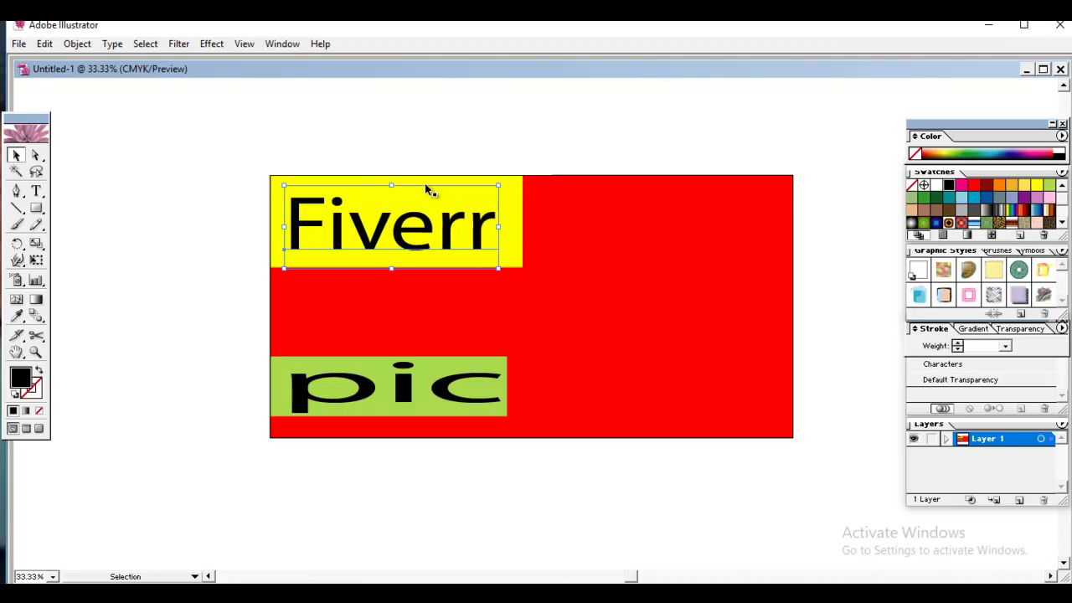
Step: Change the "Fiverr" text's font to Bernard MT Condensed
right_click(375, 208)
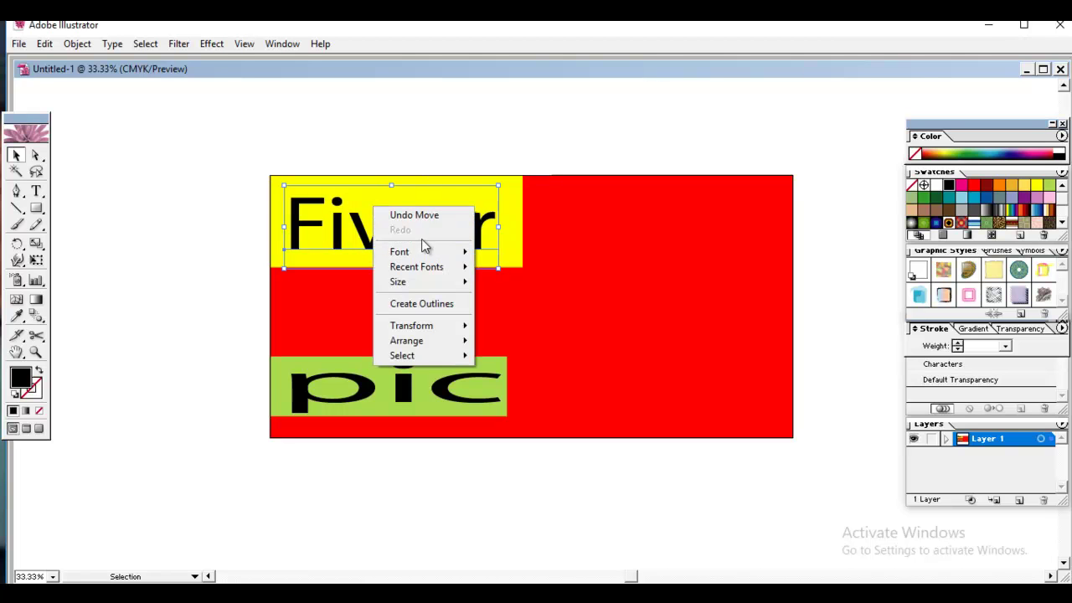
mouse_move(469, 284)
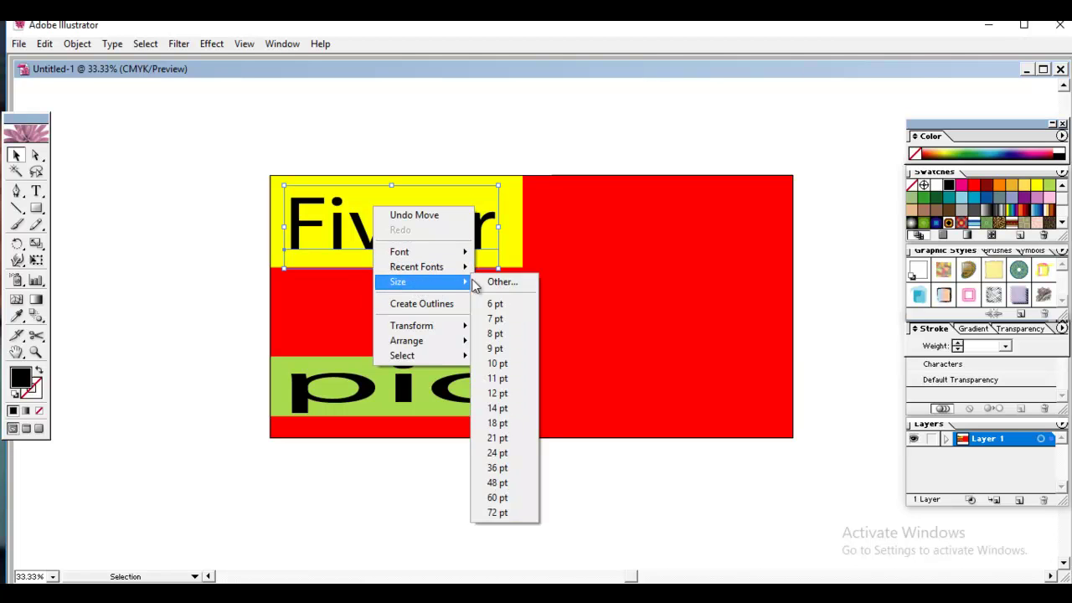
mouse_move(459, 254)
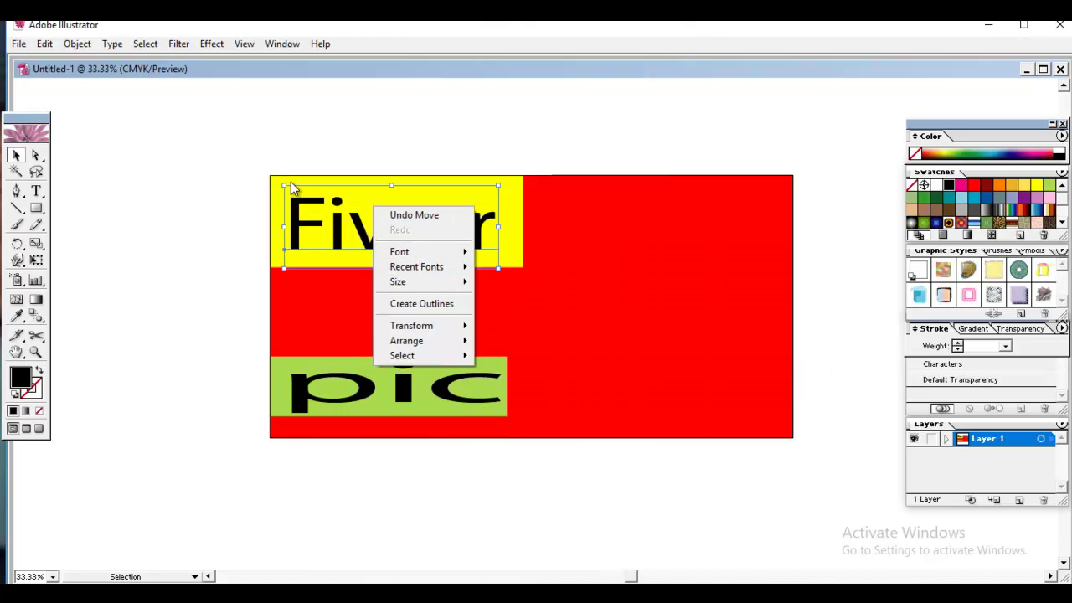
right_click(295, 196)
mouse_move(337, 246)
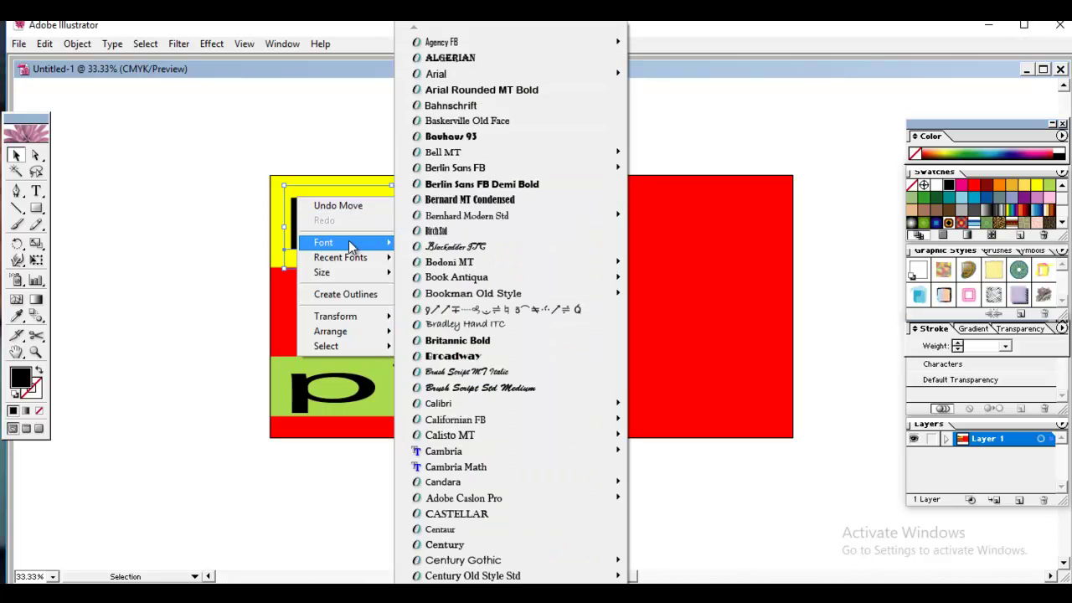
left_click(440, 199)
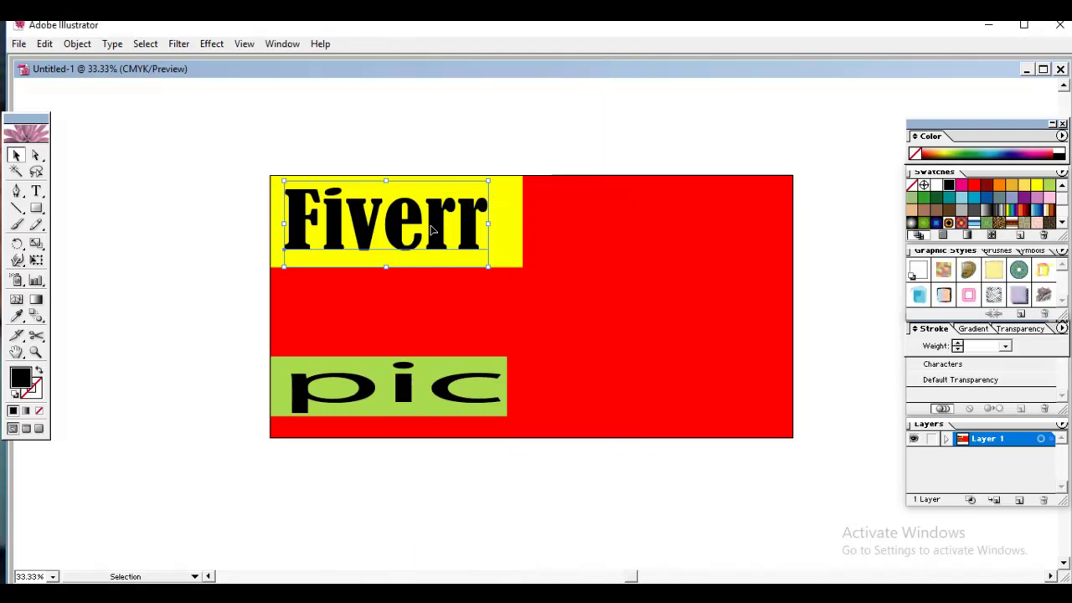
Step: Change the "pic" text's font to Bernard MT Condensed and reposition it slightly on the light green rectangle
left_click(400, 399)
right_click(433, 387)
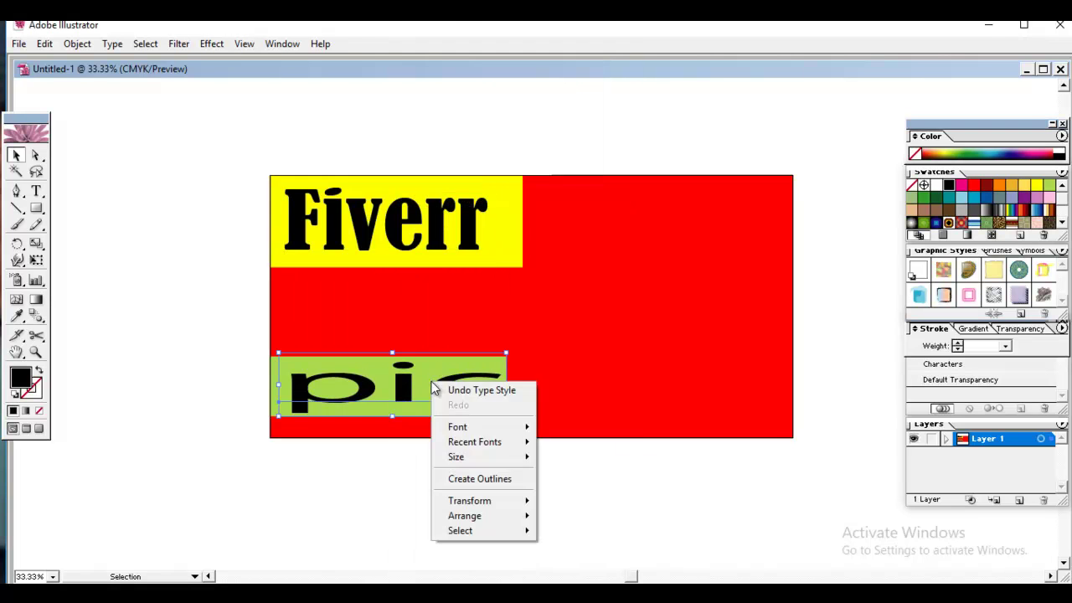
mouse_move(468, 459)
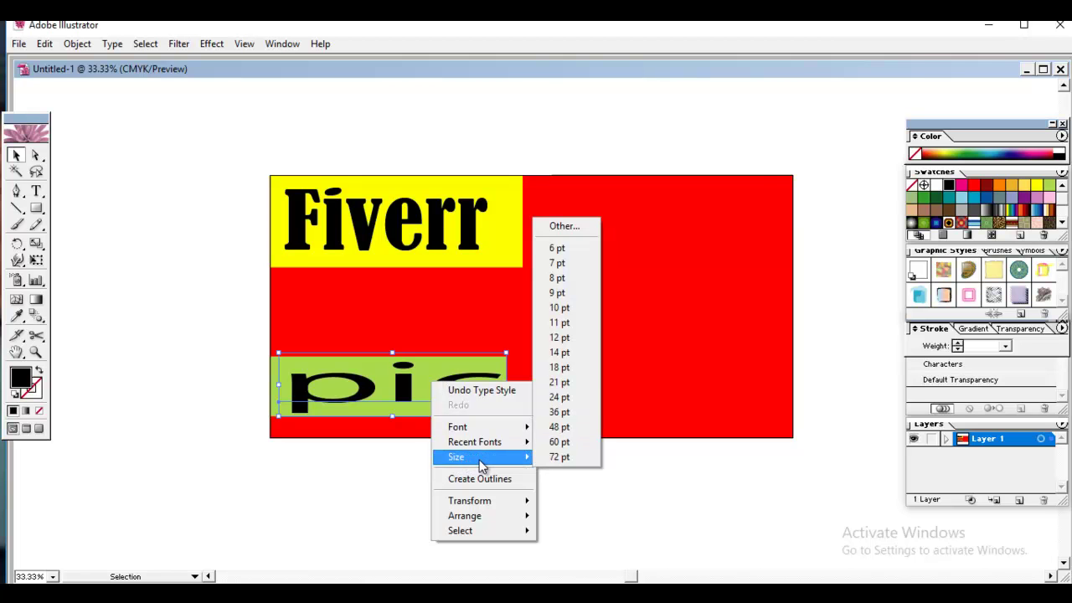
mouse_move(476, 429)
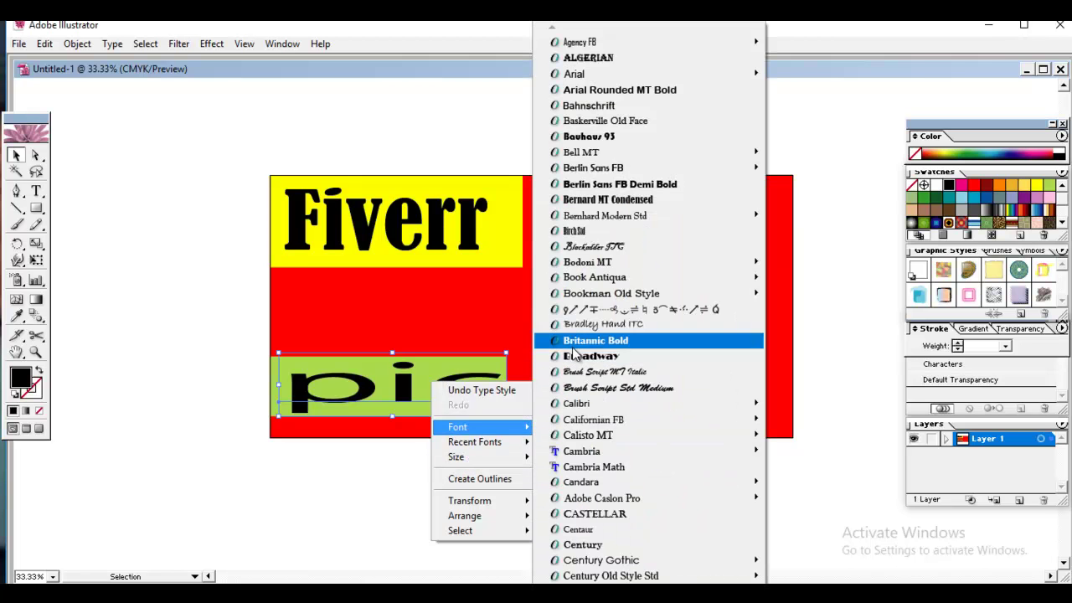
left_click(593, 201)
left_click_drag(400, 382, 398, 384)
Step: Add the text "GIG" on the red background between the yellow and light green rectangles
left_click(458, 309)
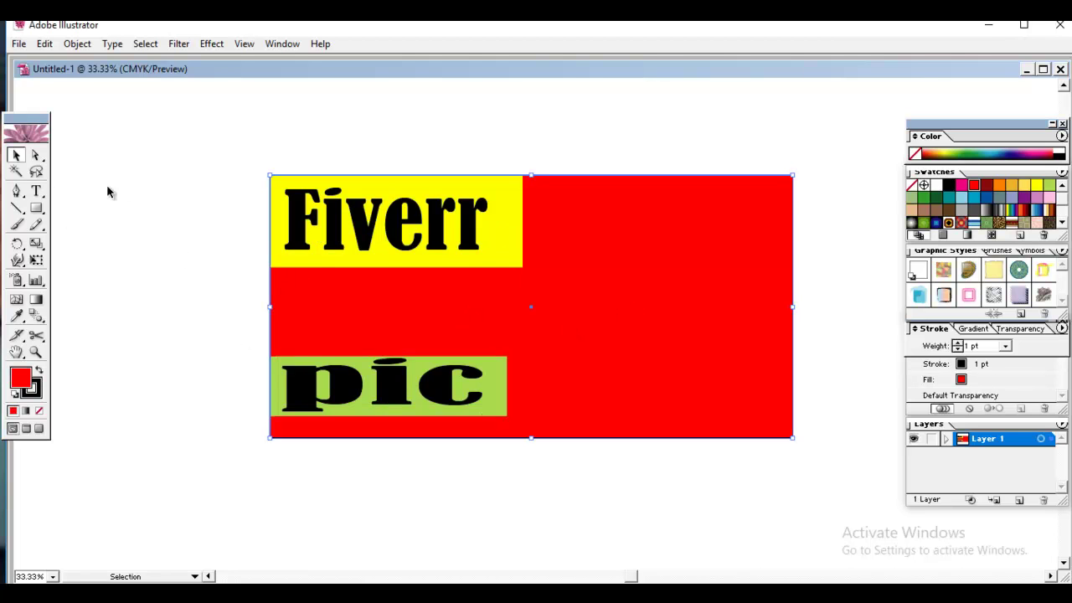
left_click(36, 191)
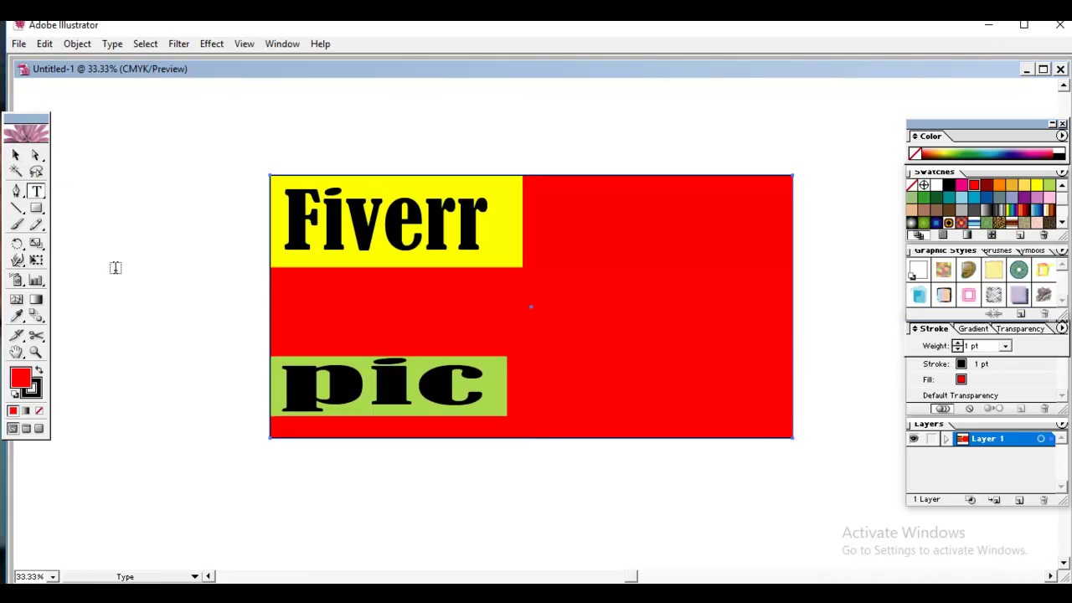
left_click(288, 306)
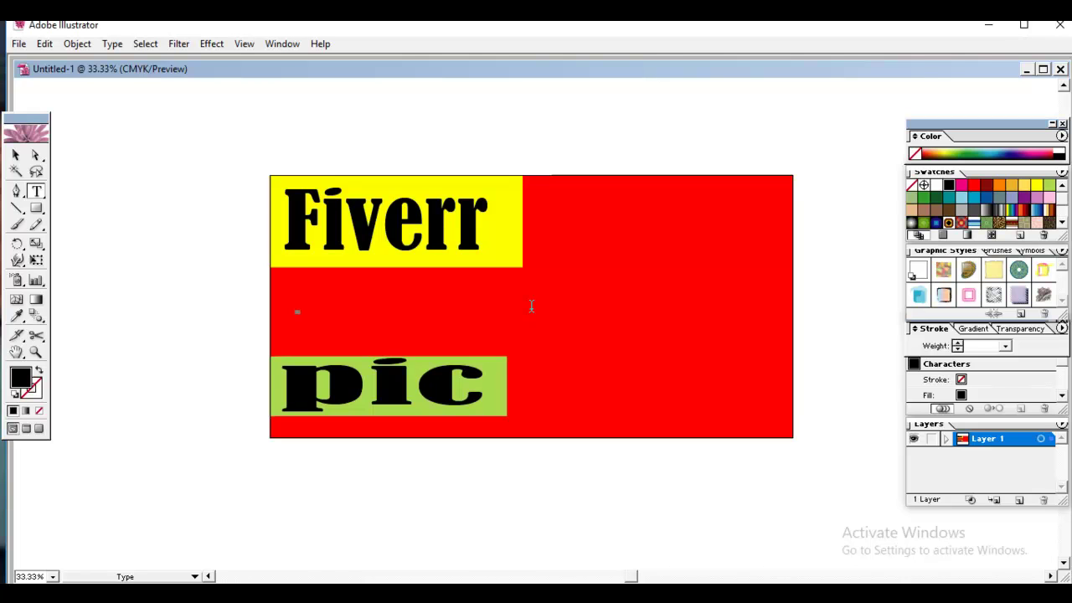
left_click(15, 155)
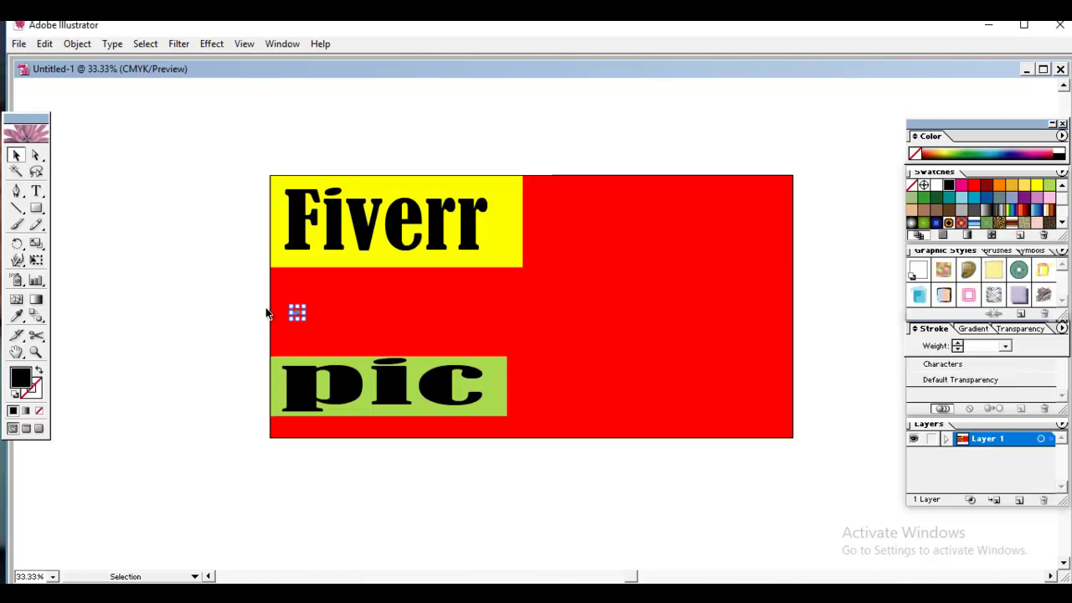
Step: Enlarge the "GIG" text to fill the gap between the two rectangles, about as wide as the yellow one
left_click_drag(304, 314, 483, 315)
left_click_drag(388, 309, 538, 307)
left_click_drag(354, 293, 270, 318)
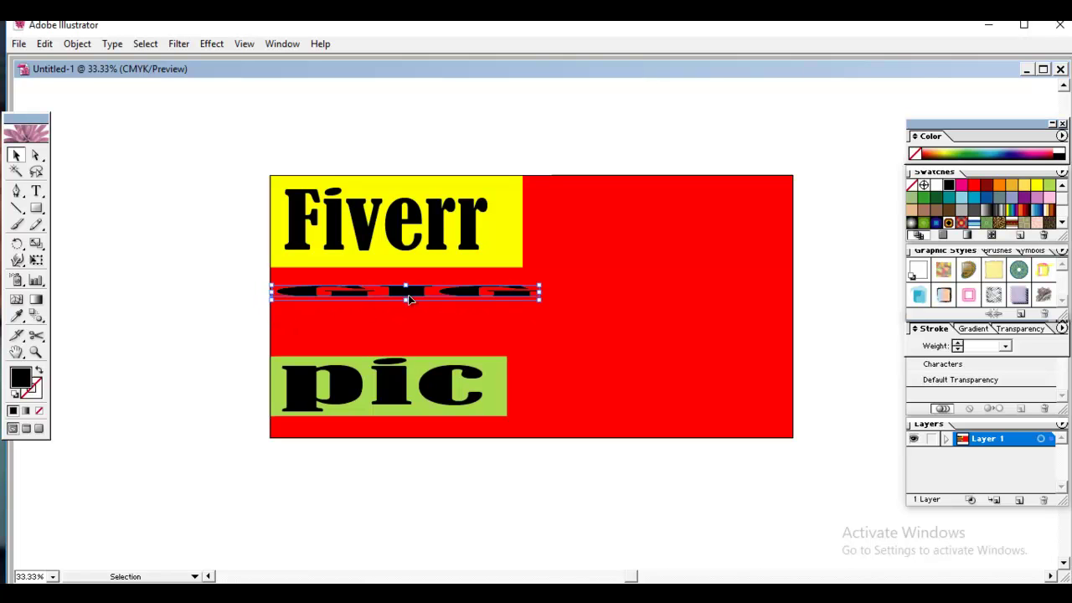
left_click_drag(406, 298, 402, 342)
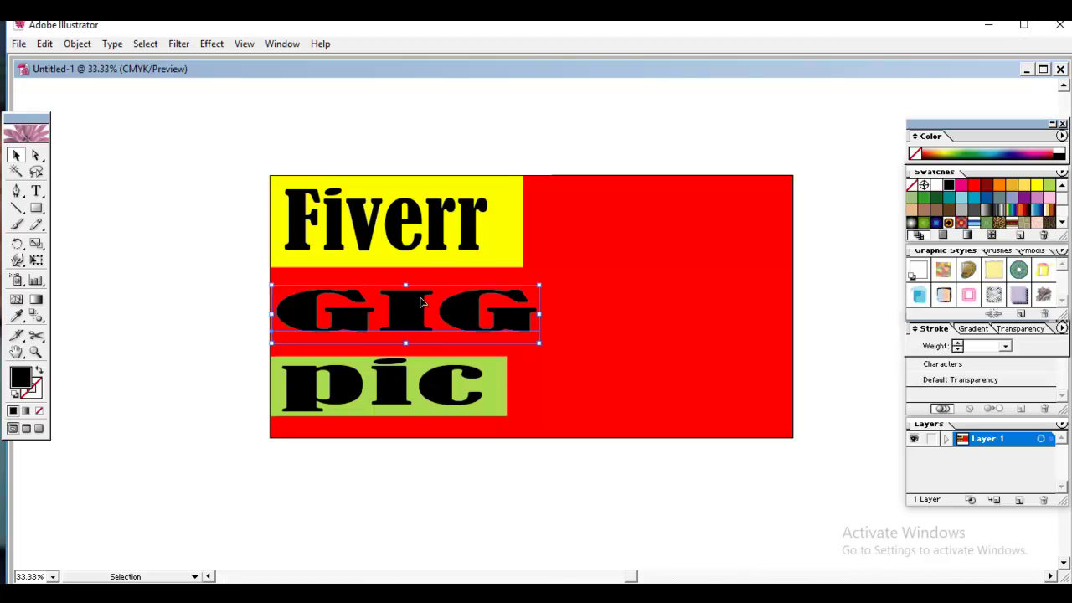
left_click_drag(540, 314, 516, 314)
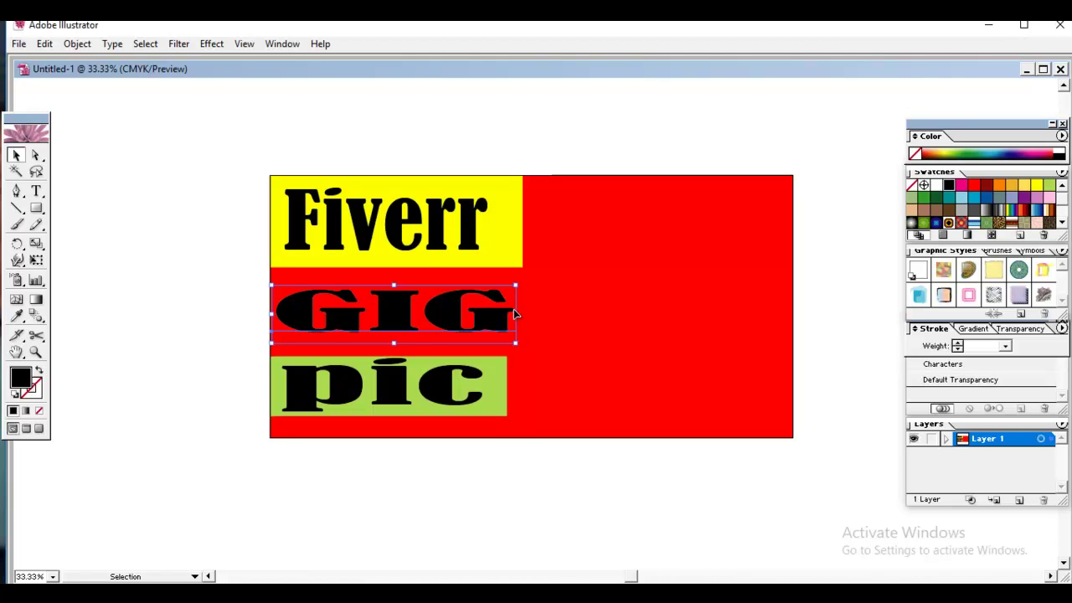
left_click_drag(515, 314, 529, 314)
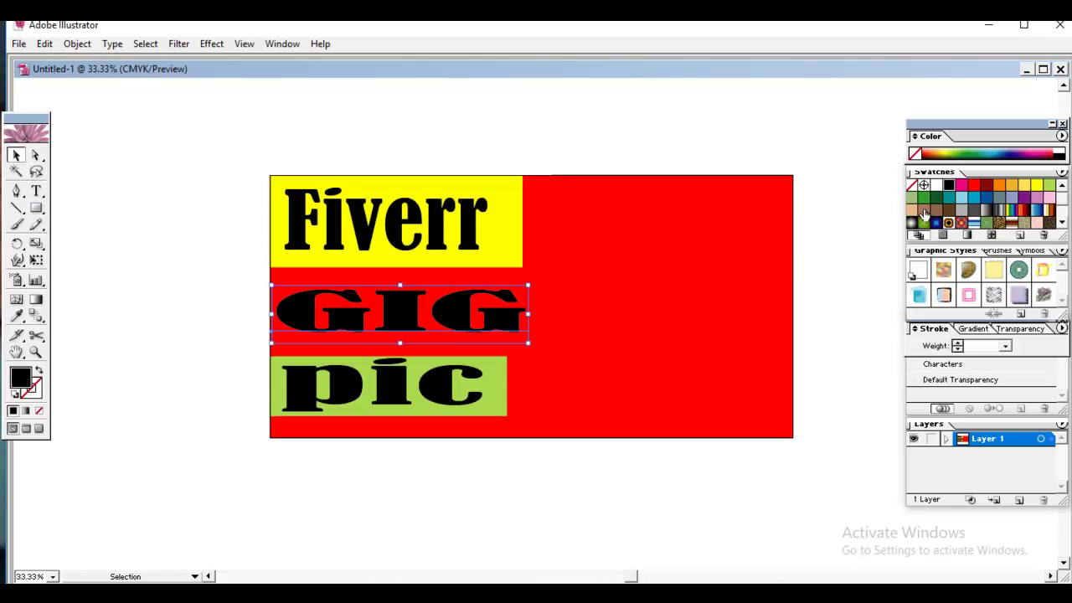
Step: Change the fill color of the "GIG" text to white
left_click(936, 186)
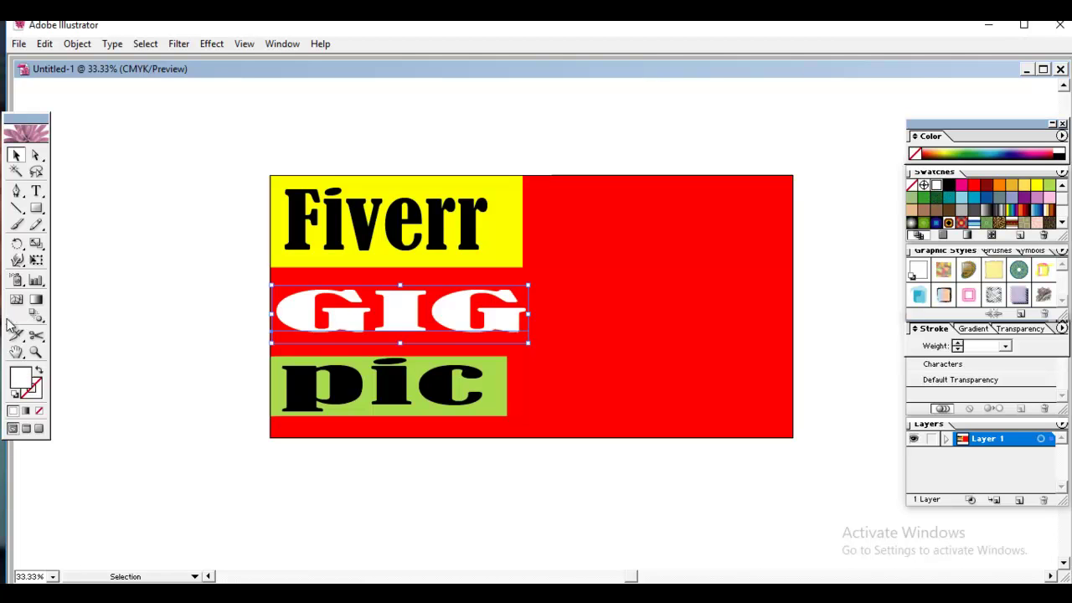
left_click(549, 313)
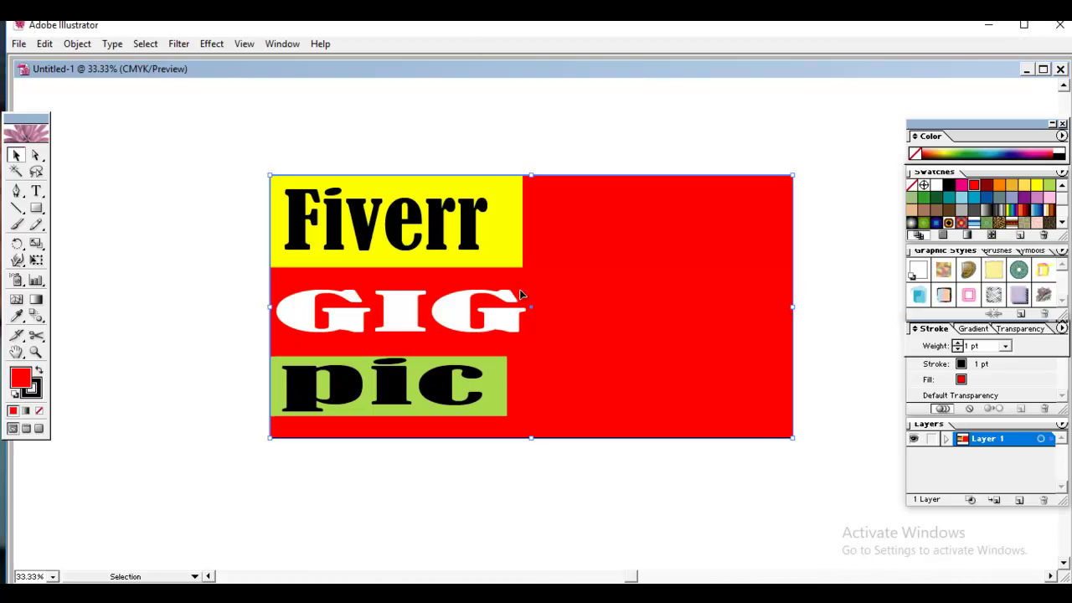
Step: Extend the light green rectangle behind "pic" downward to the lower edge of the red background
left_click(428, 411)
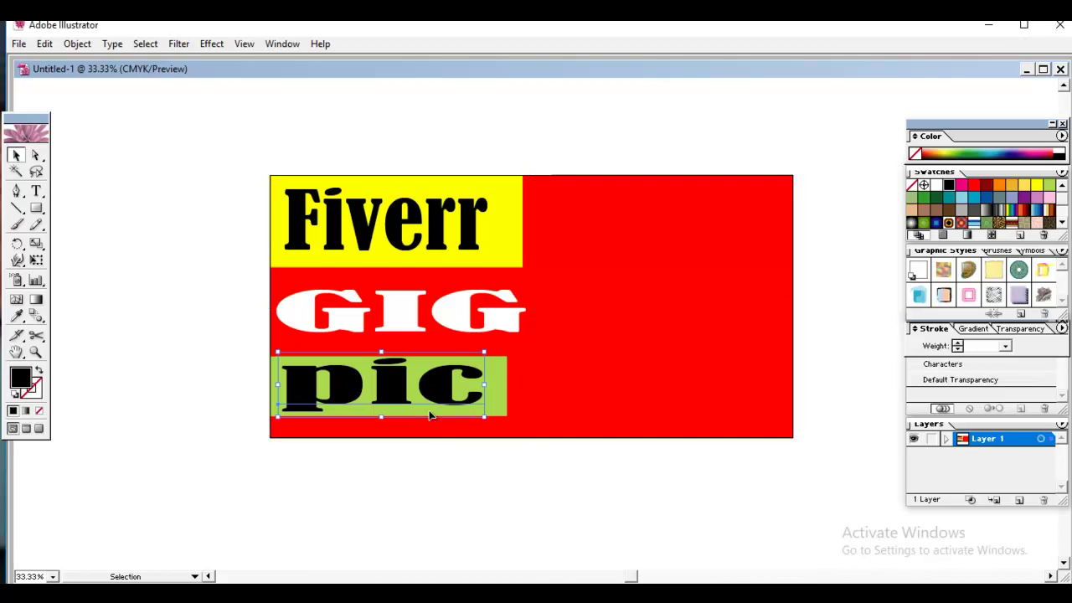
left_click(498, 405)
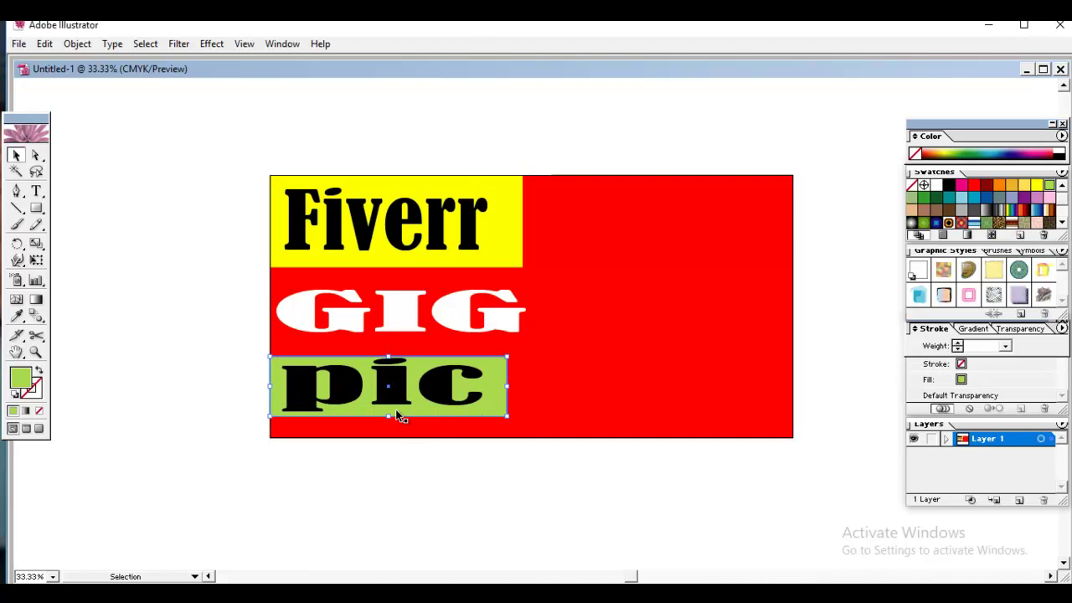
left_click_drag(388, 416, 386, 437)
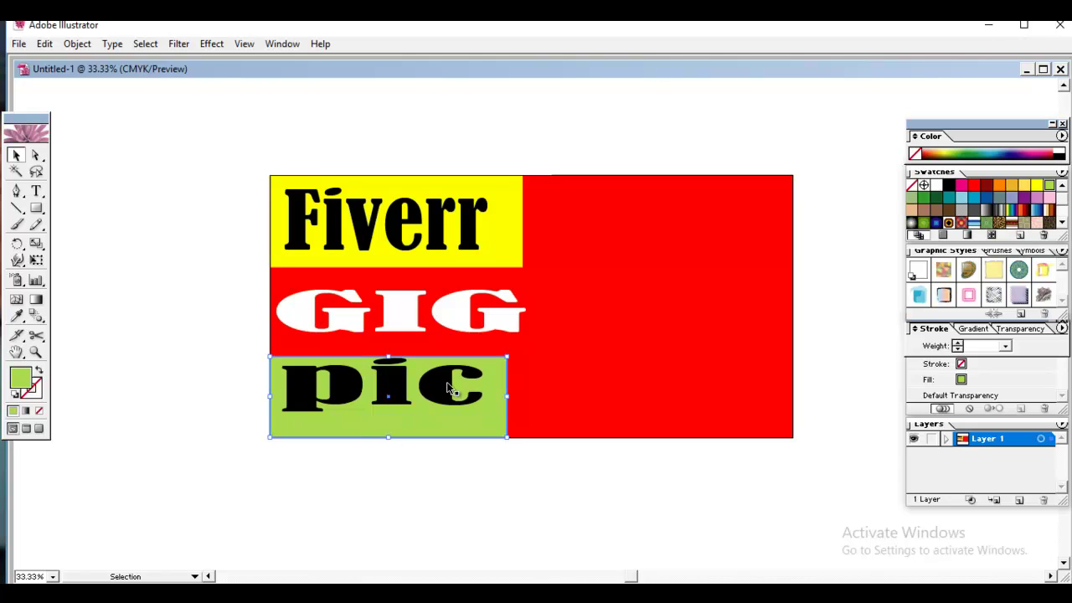
Step: Nudge the "pic" text down to sit closer to the middle of the light green rectangle
left_click(399, 387)
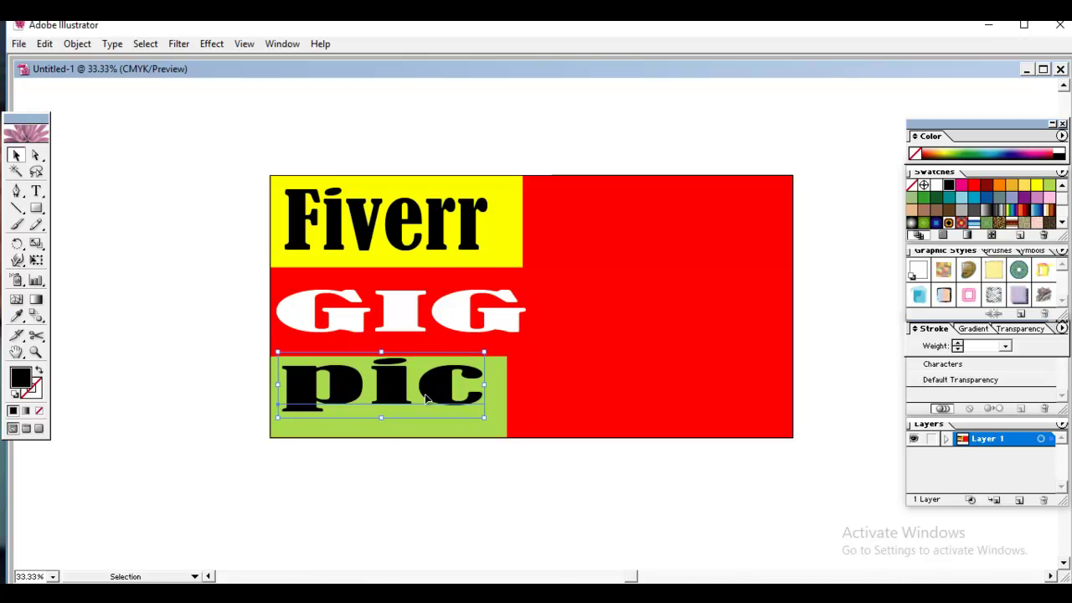
key("Down")
key("Down")
key("Down")
key("Down")
key("Down")
key("Down")
key("Down")
key("Down")
key("Down")
key("Down")
key("Down")
key("Down")
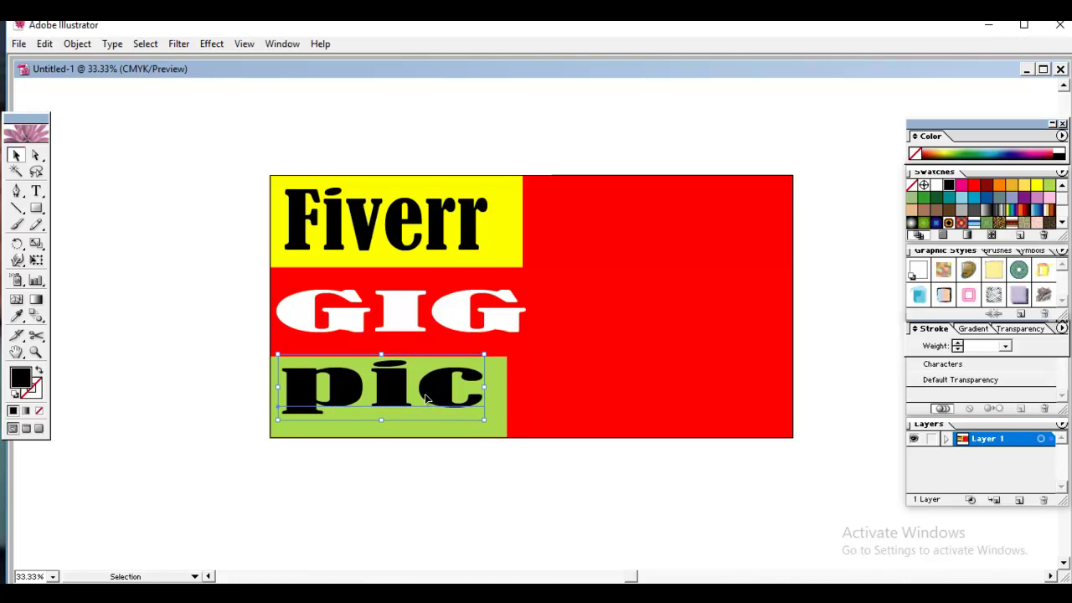
key("Down")
key("Down")
key("Down")
key("Down")
key("Down")
key("Down")
key("Down")
key("Down")
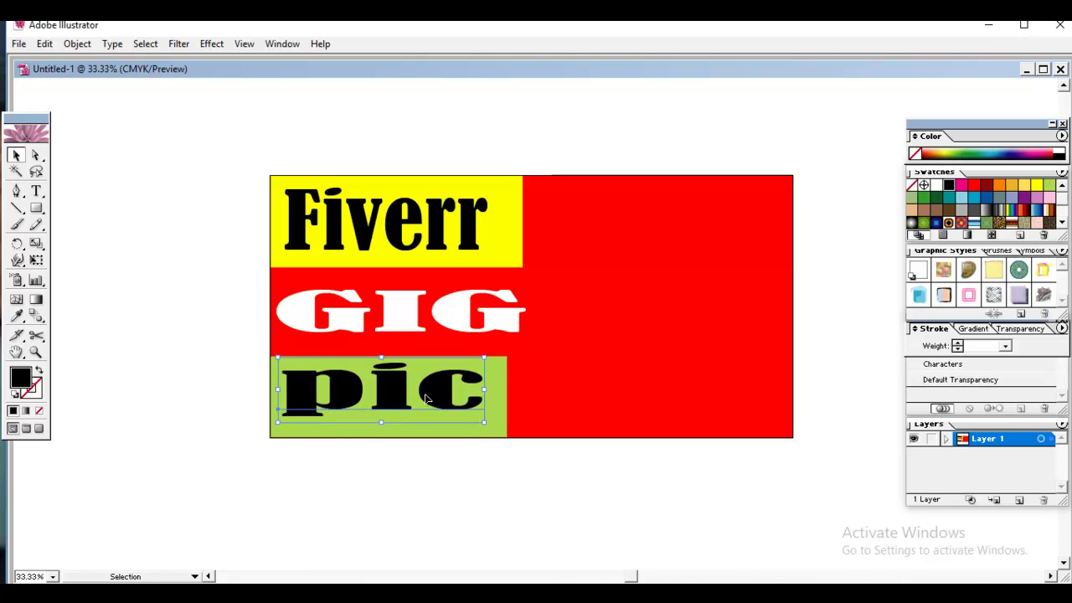
key("Down")
key("Down")
key("Down")
key("Down")
key("Down")
key("Down")
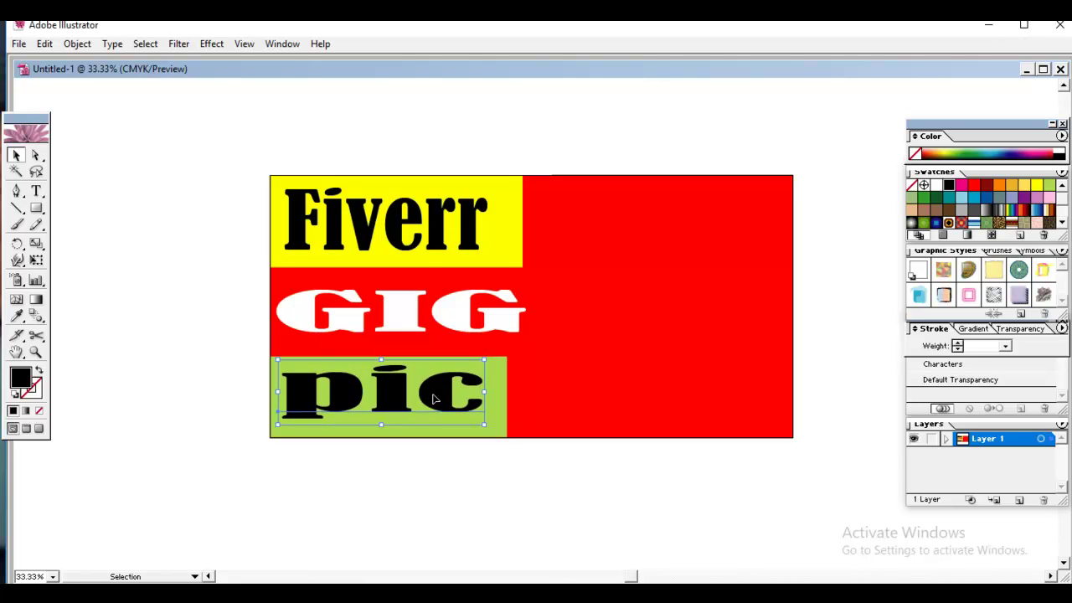
left_click(615, 304)
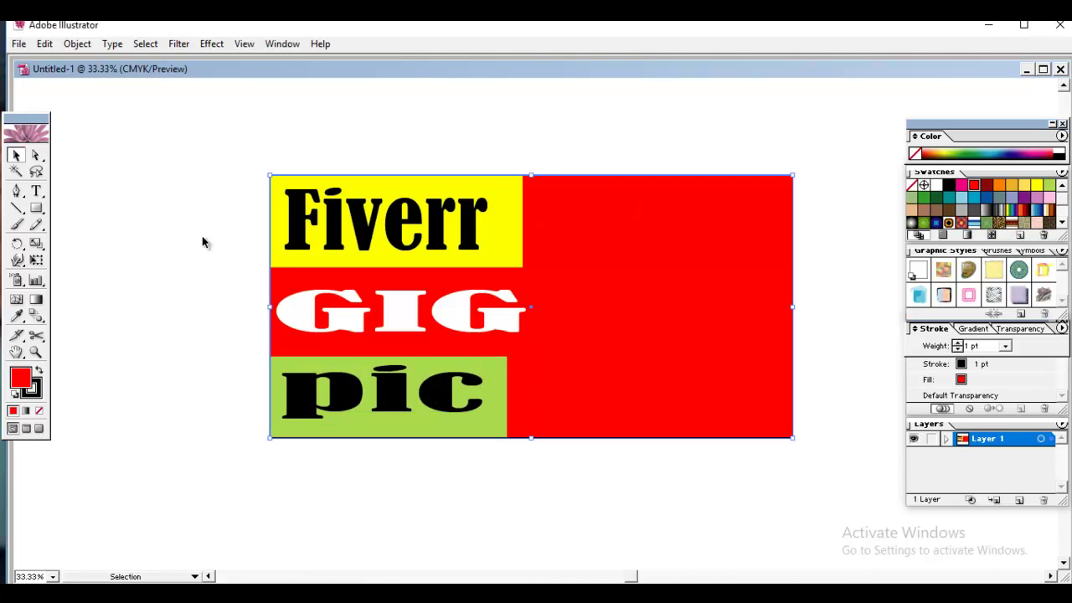
left_click_drag(36, 191, 54, 195)
left_click(596, 204)
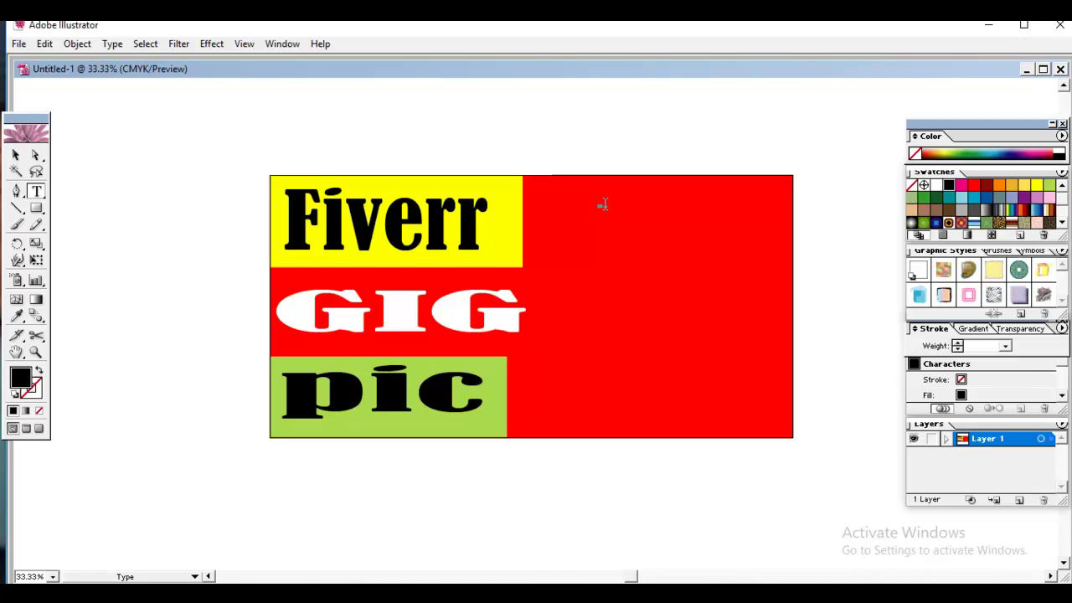
left_click(17, 157)
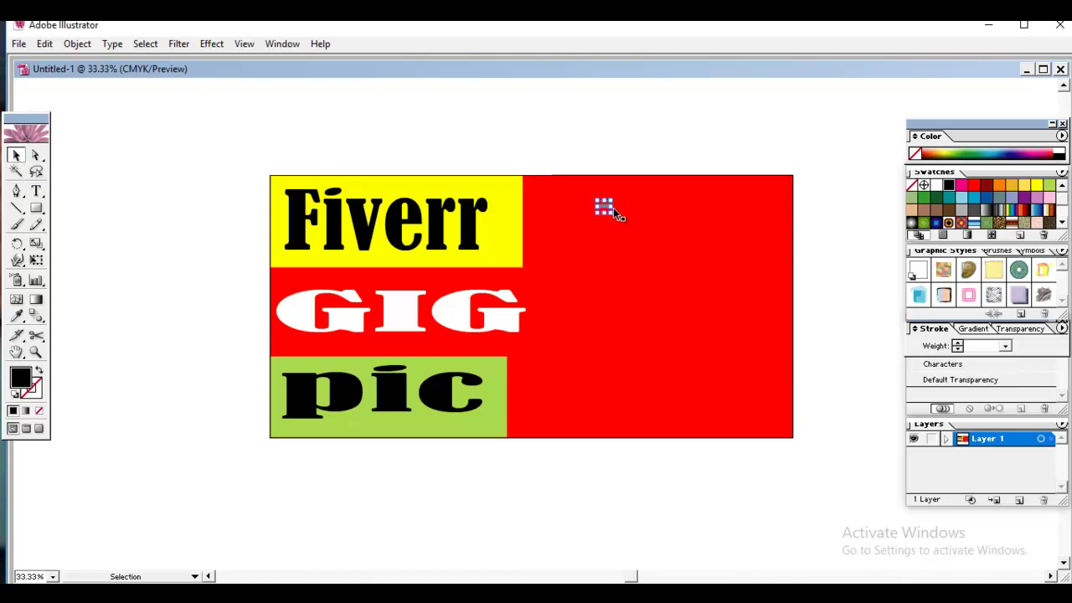
left_click_drag(612, 204, 763, 204)
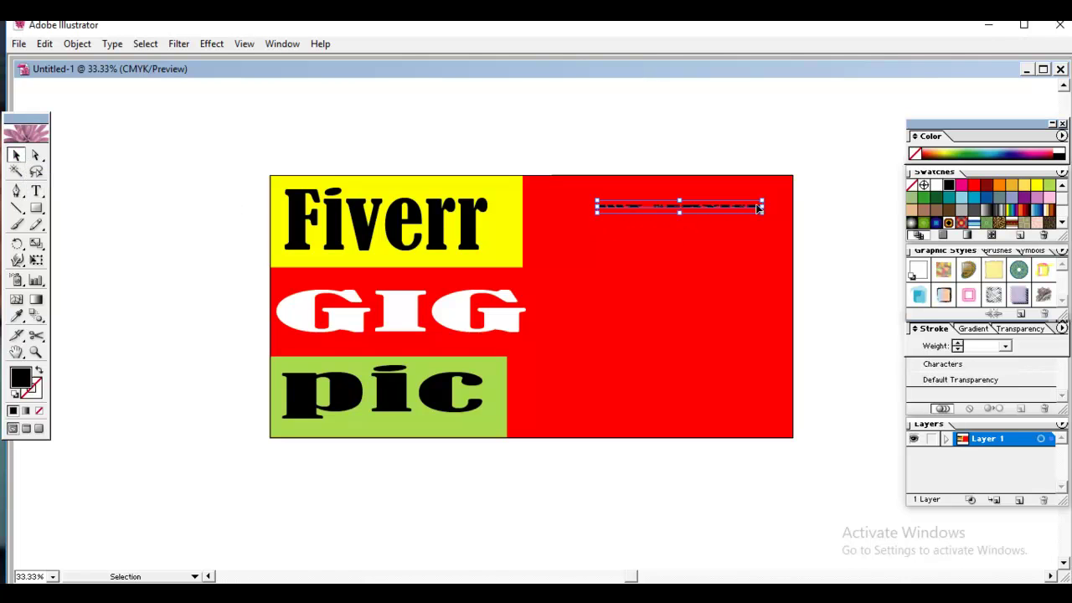
left_click_drag(679, 202, 679, 231)
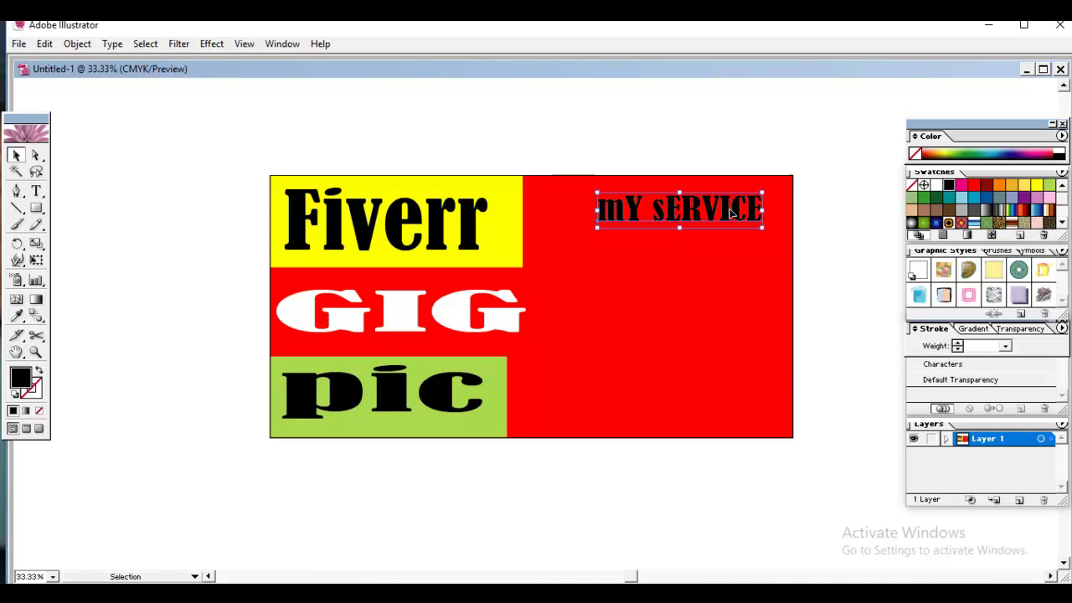
key("Delete")
Step: Add the text "SRERVICE tYPE" on the upper right of the red background and enlarge it to a readable heading
left_click(36, 191)
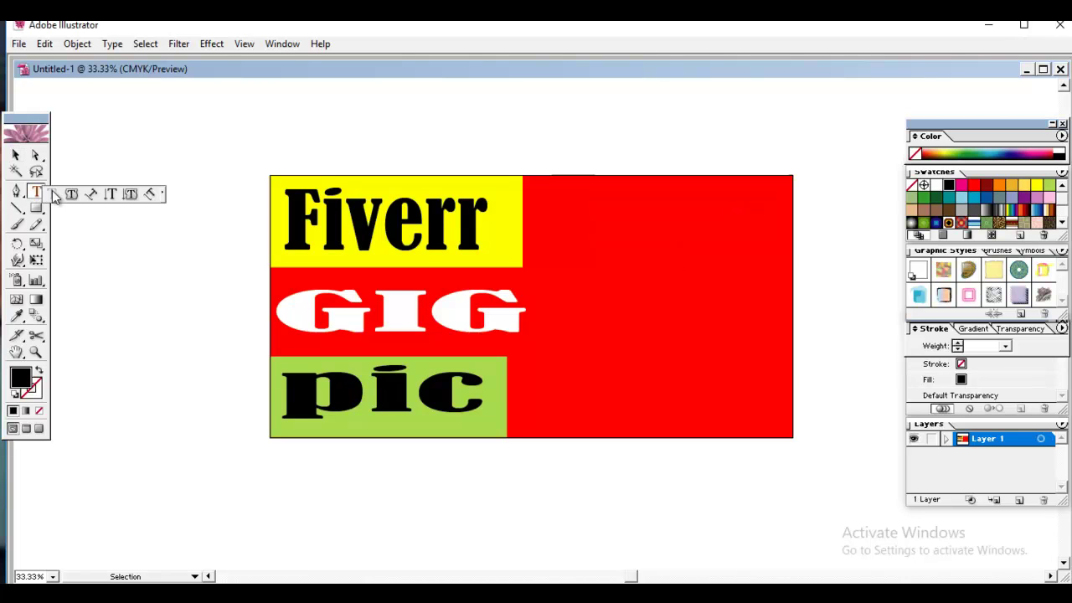
left_click(583, 209)
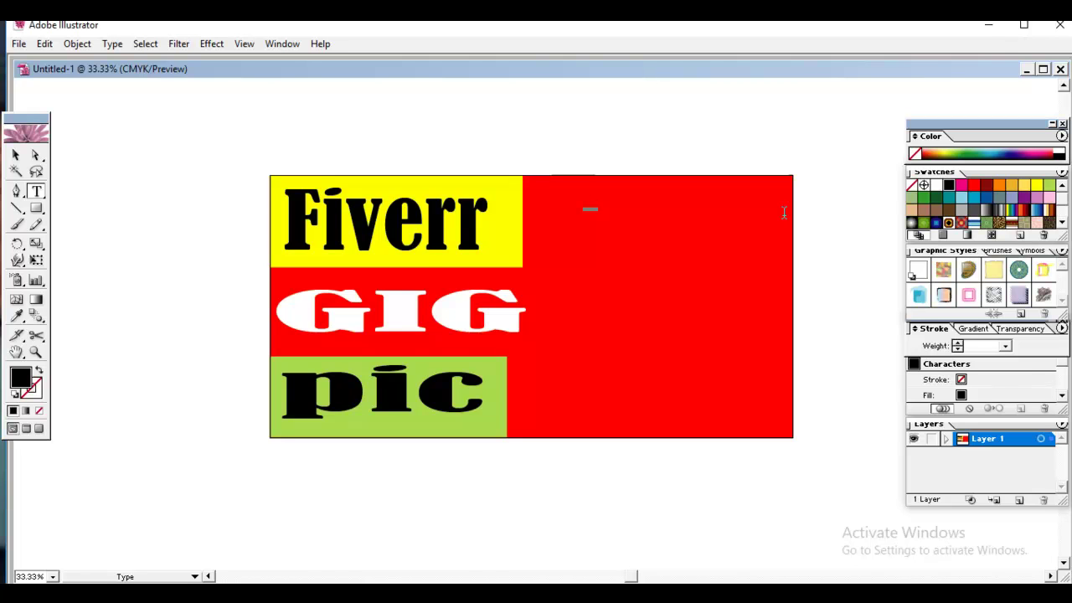
left_click(15, 155)
left_click_drag(601, 211, 752, 210)
left_click_drag(667, 216, 666, 257)
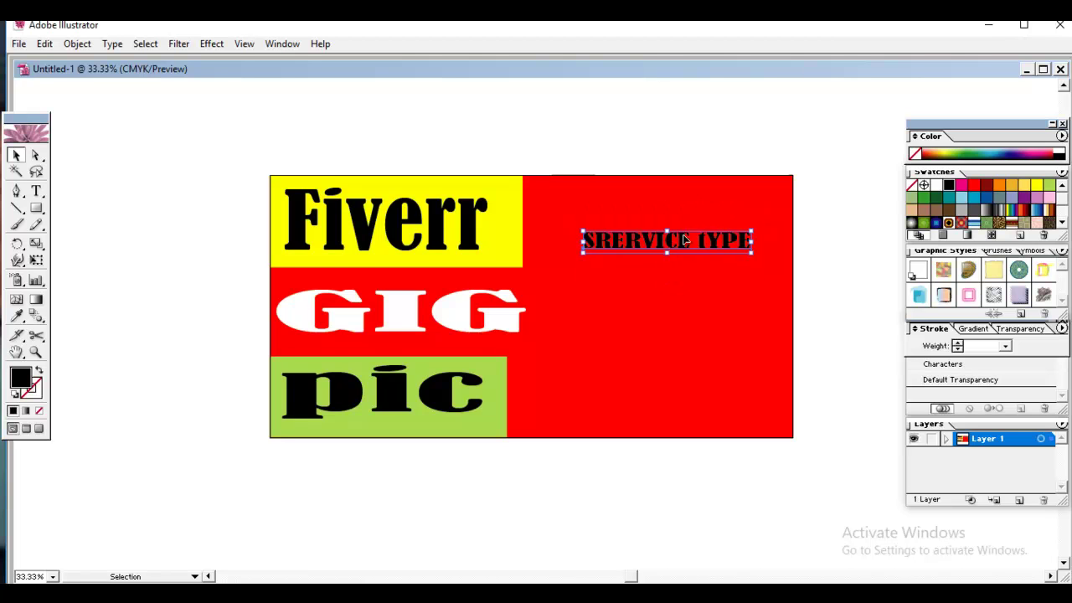
Step: Correct the lowercase "t" in the heading so that it reads "SRERVICE TYPE"
double_click(712, 244)
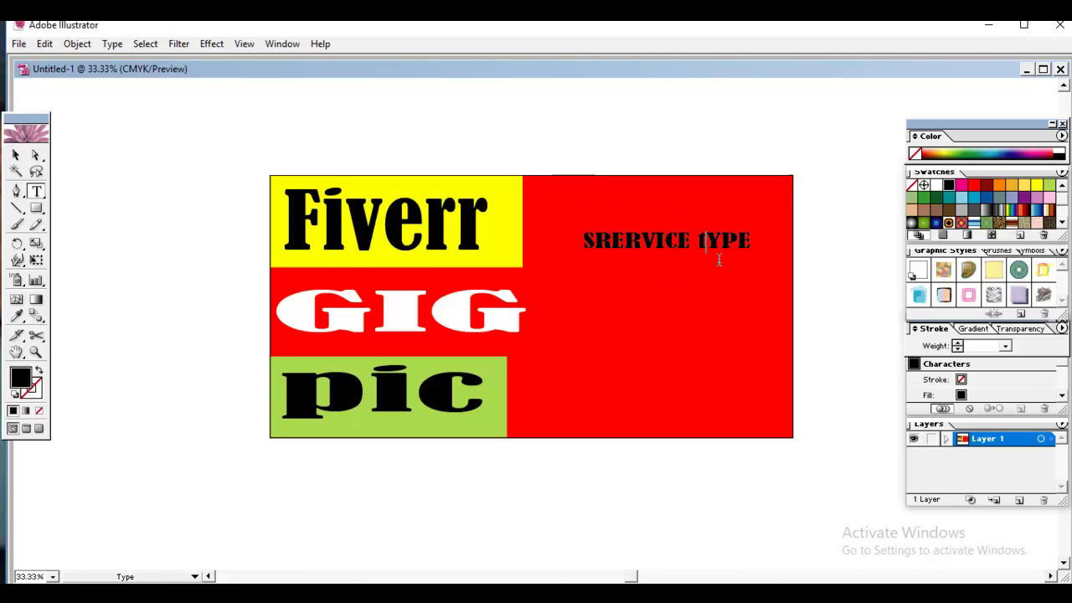
key("BackSpace")
type("T")
left_click_drag(758, 243, 583, 255)
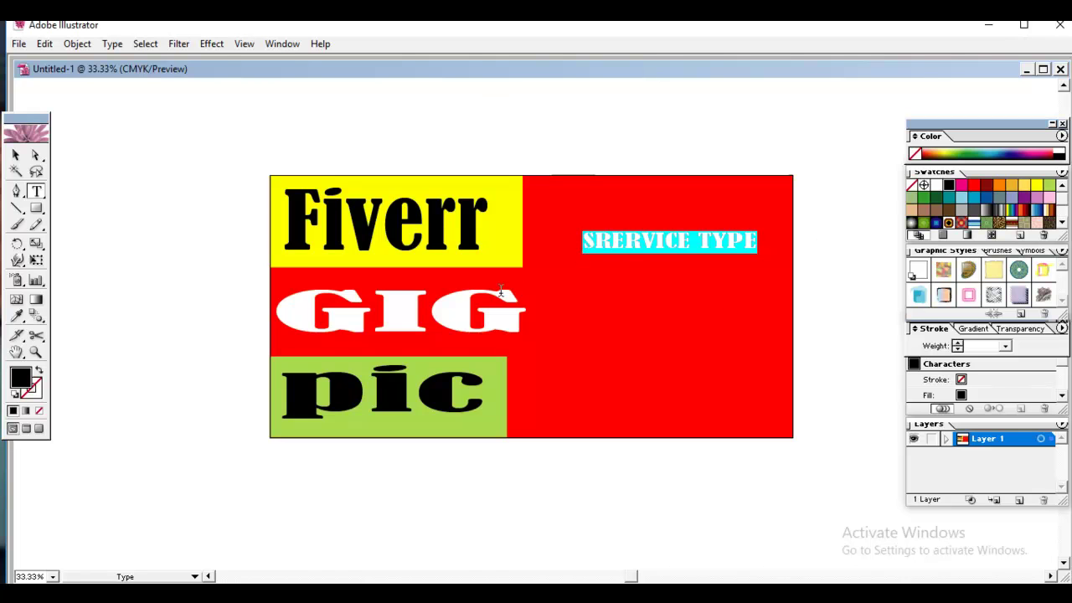
left_click(761, 216)
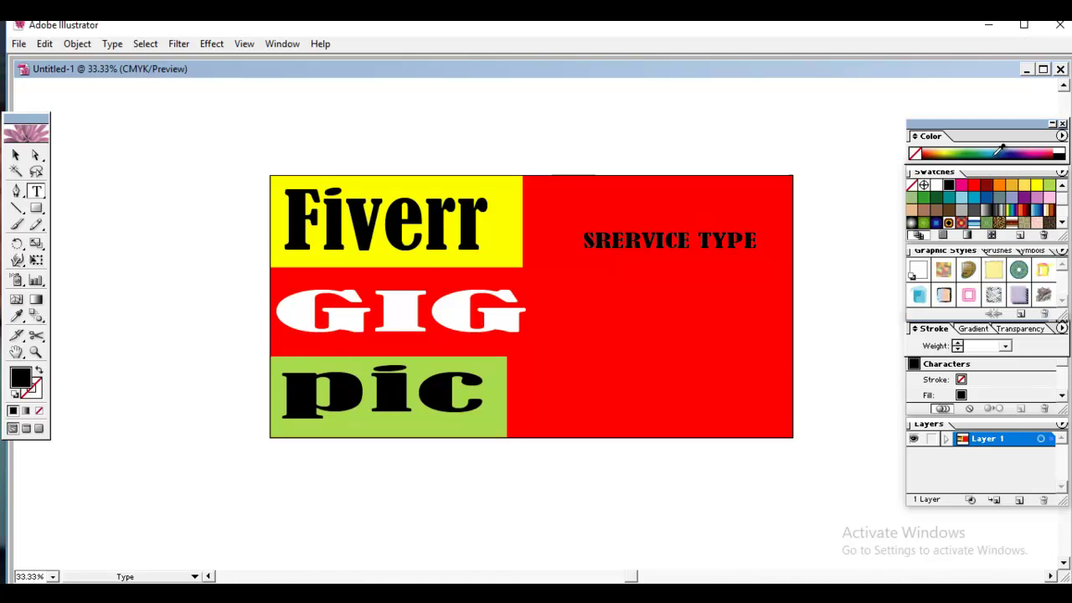
Step: Draw a long, narrow rectangle across the "Fiverr" text and fill it with medium blue
left_click_drag(36, 208, 53, 214)
left_click_drag(117, 221, 430, 253)
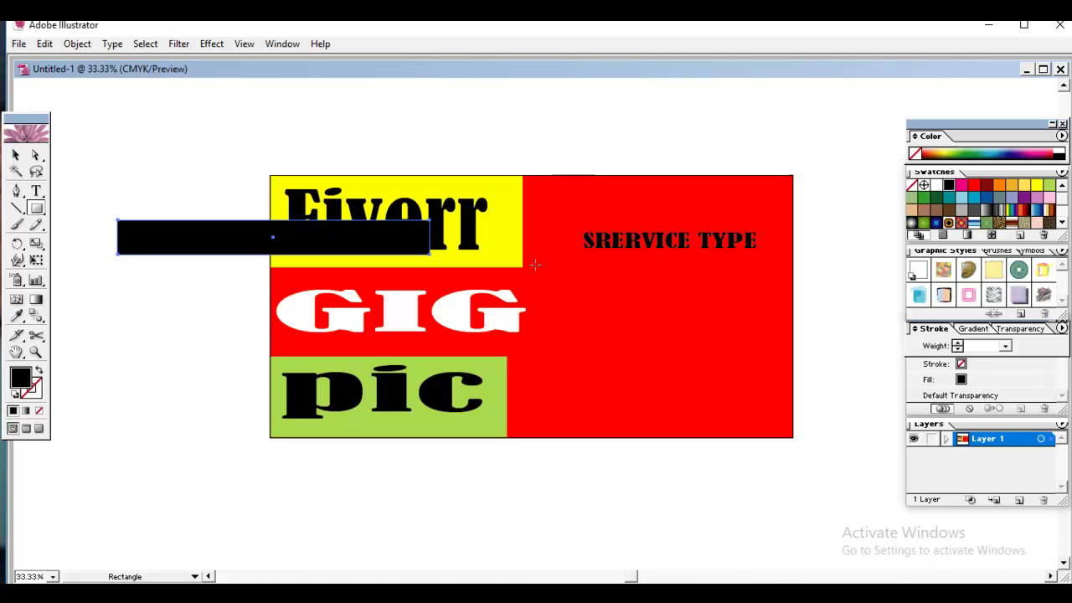
left_click(998, 151)
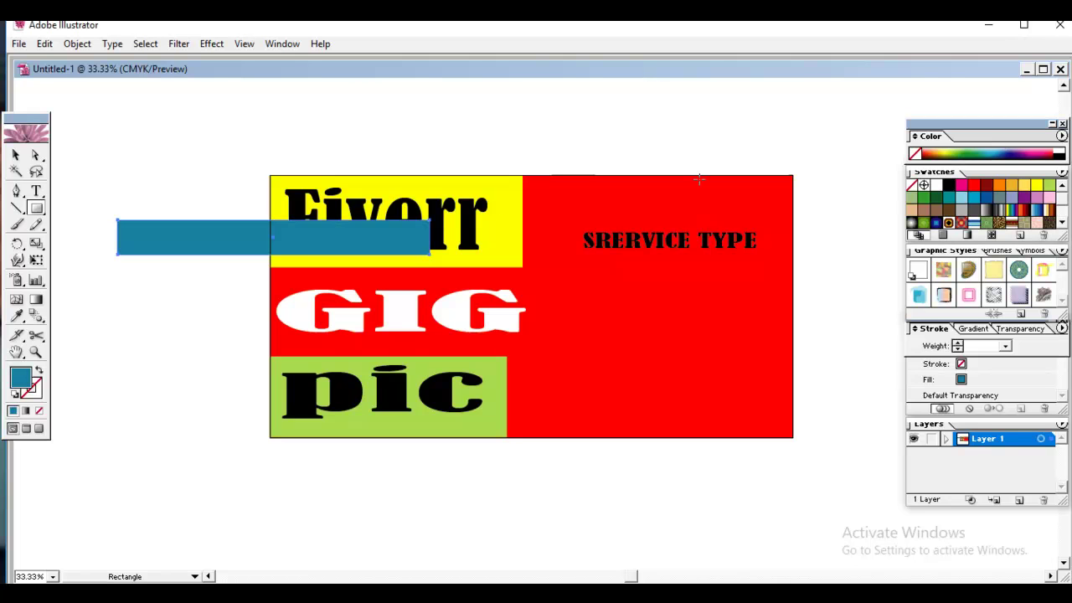
left_click(997, 153)
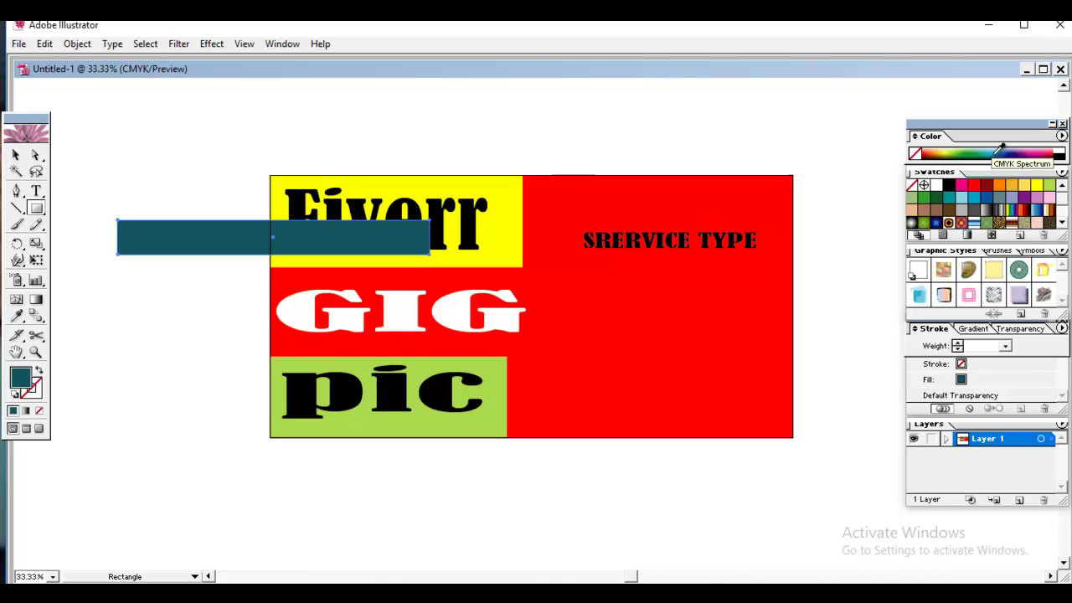
left_click(1006, 151)
left_click(999, 149)
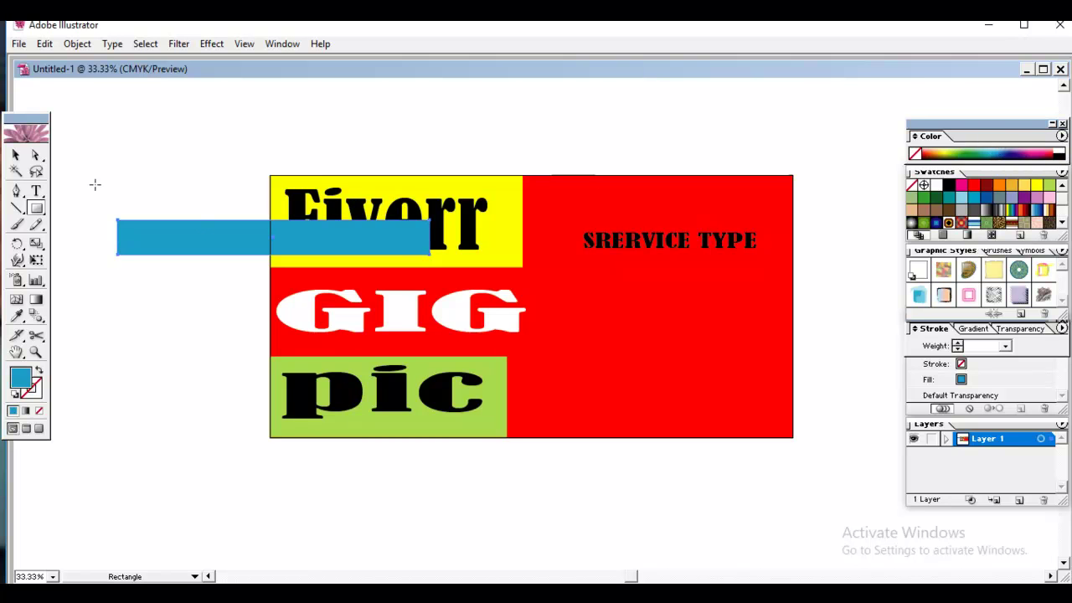
Step: Move the blue rectangle to the red background's upper edge beside the yellow rectangle and narrow it to clear the yellow one
left_click(35, 159)
left_click(36, 159)
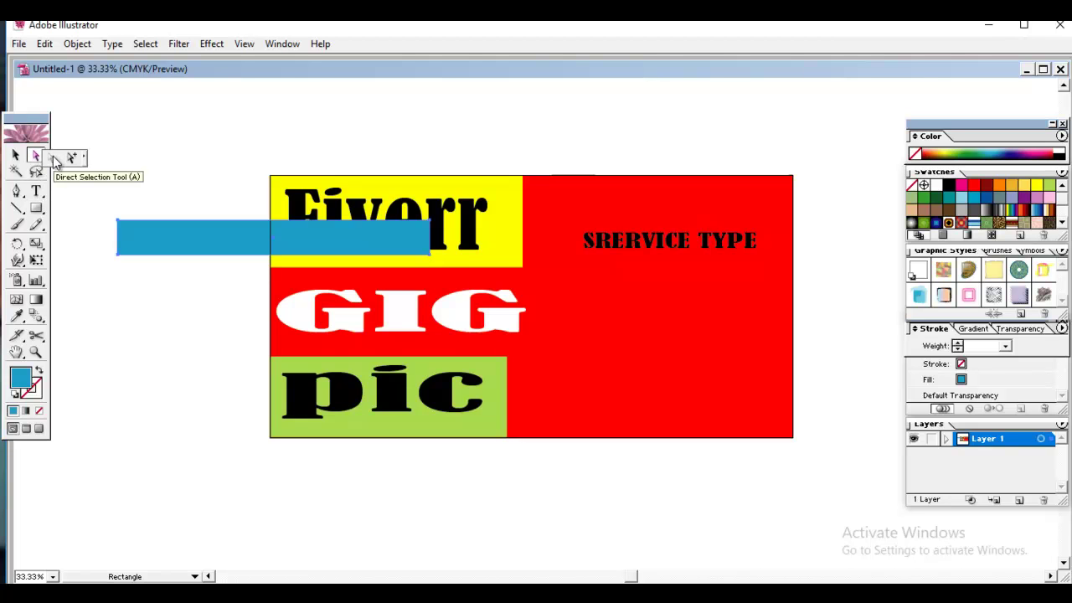
left_click(16, 158)
left_click_drag(670, 244, 625, 199)
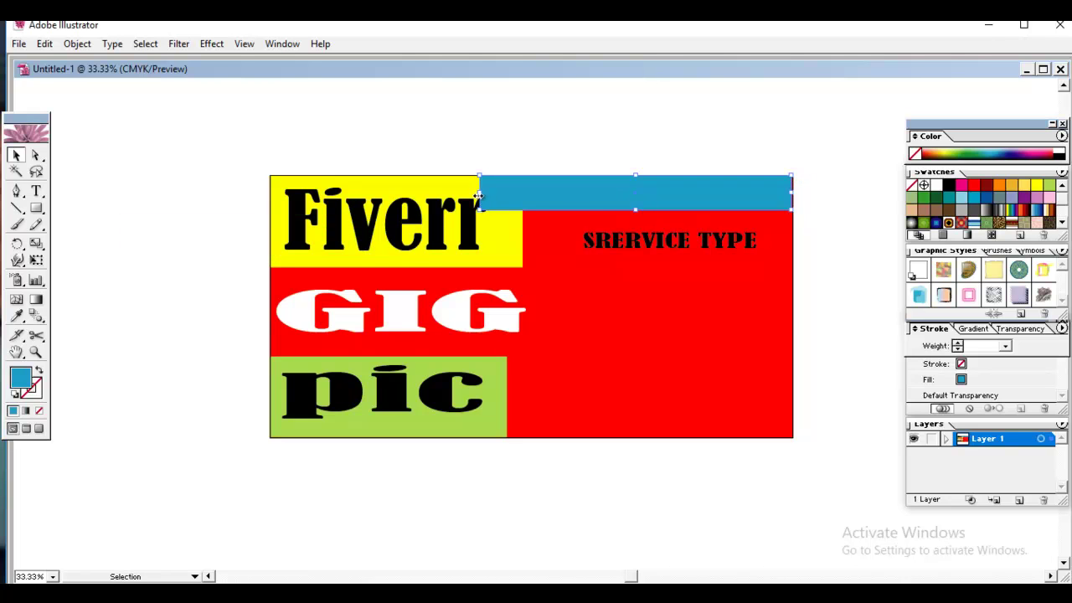
mouse_move(517, 198)
left_mouse_down()
mouse_move(584, 206)
mouse_move(557, 206)
left_mouse_up()
mouse_move(677, 206)
left_mouse_down()
mouse_move(668, 218)
mouse_move(662, 202)
left_mouse_up()
Step: Move the "SRERVICE TYPE" text onto the blue rectangle and bring it forward in the stacking order
left_click(679, 242)
left_click_drag(670, 242, 646, 192)
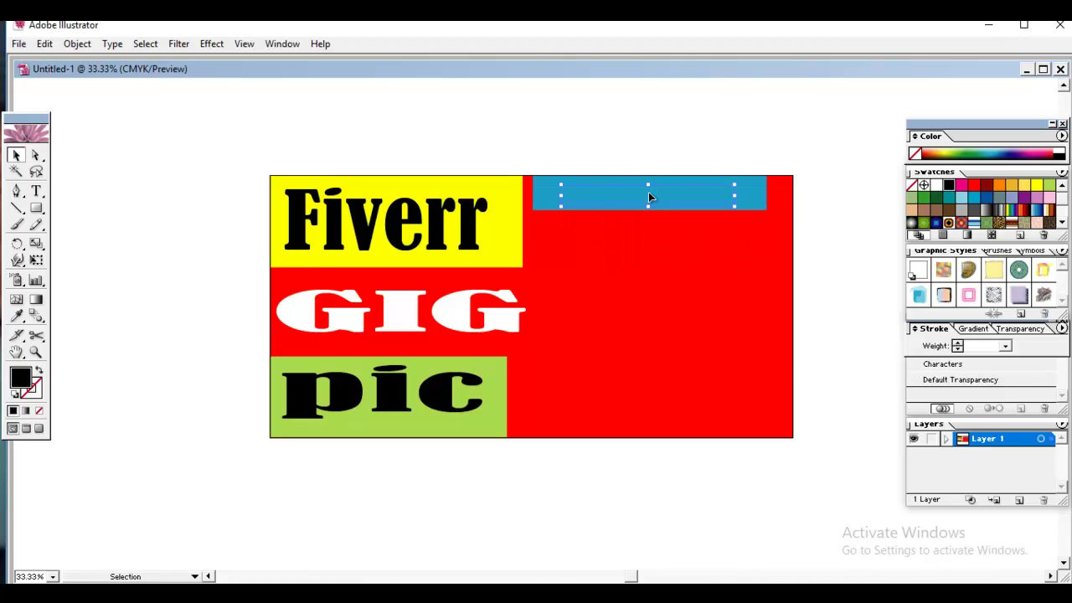
right_click(649, 192)
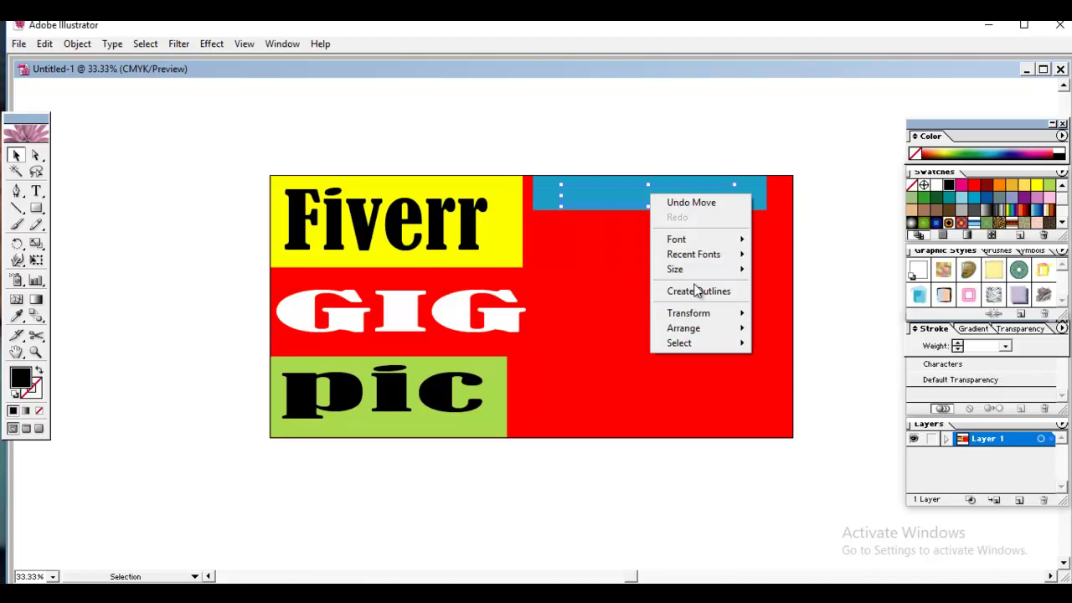
mouse_move(733, 329)
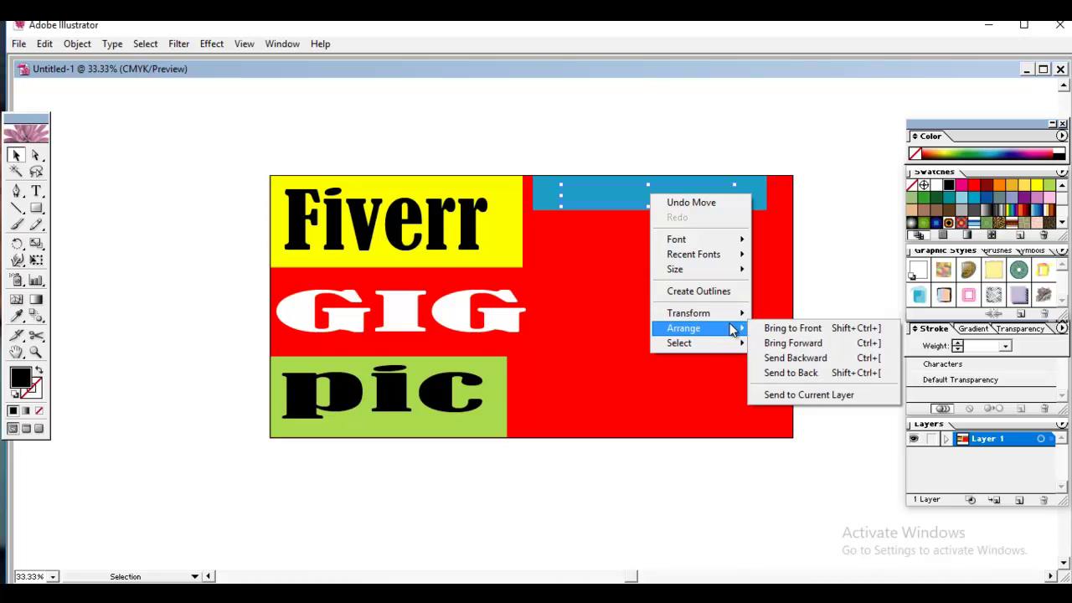
left_click(788, 342)
left_click(700, 208)
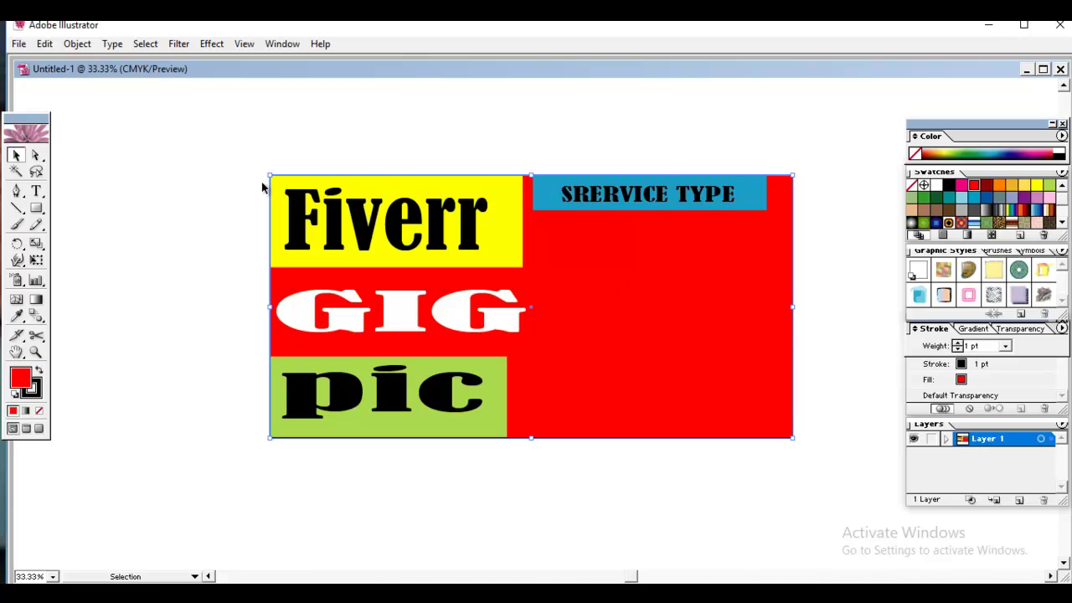
Step: Add the text "GET MANUAL WORK" below the blue rectangle and enlarge it to match the rectangle's width
left_click_drag(36, 192, 54, 195)
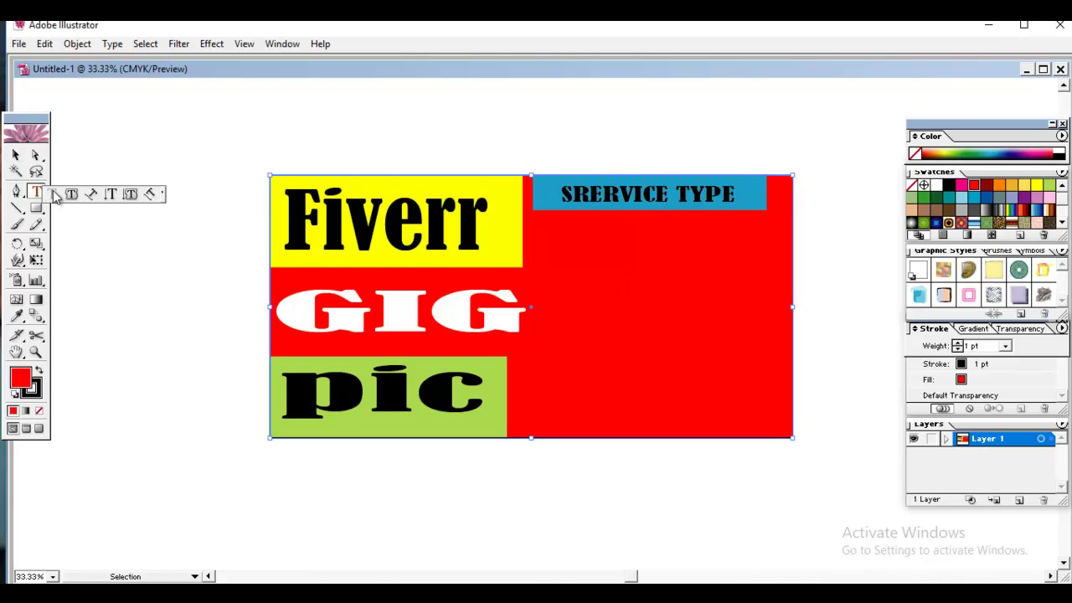
left_click(556, 255)
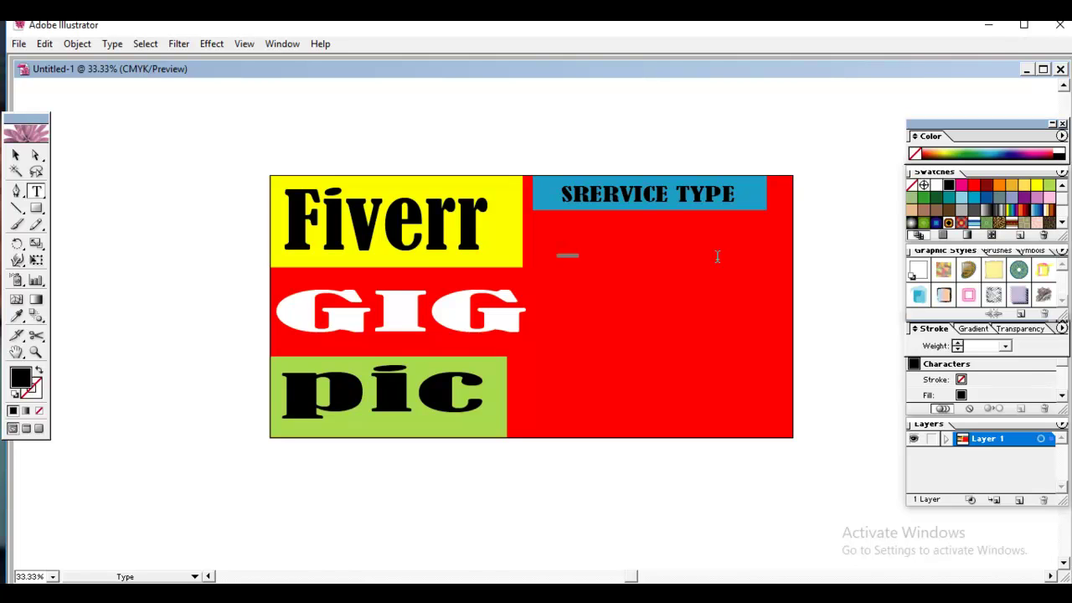
left_click(15, 155)
left_click_drag(580, 255, 771, 254)
left_click_drag(662, 252, 663, 231)
left_click_drag(555, 234, 536, 235)
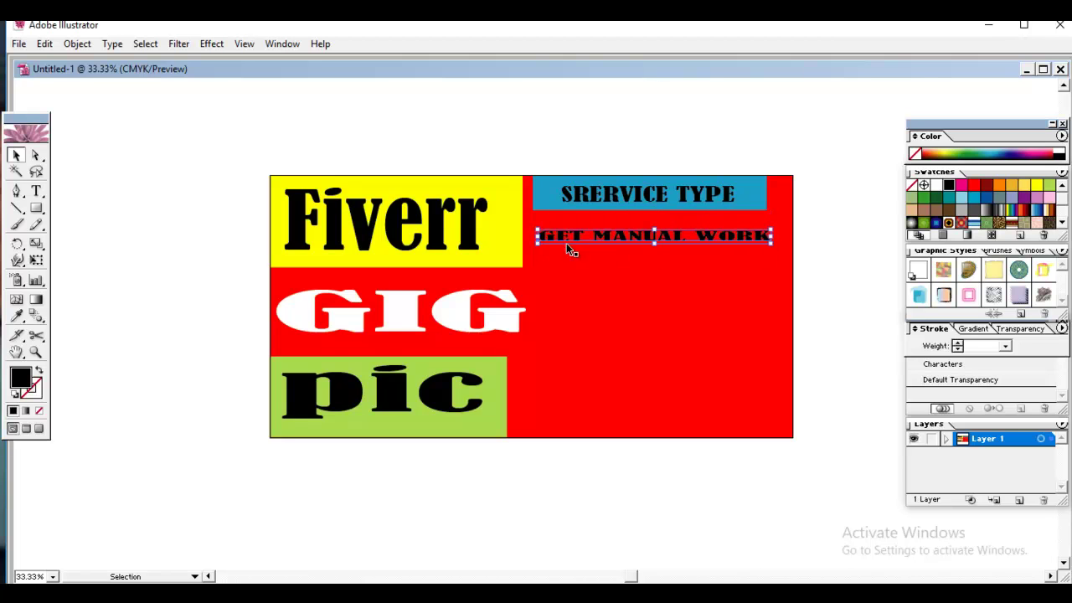
mouse_move(652, 244)
left_mouse_down()
mouse_move(653, 256)
mouse_move(654, 216)
mouse_move(644, 238)
left_mouse_up()
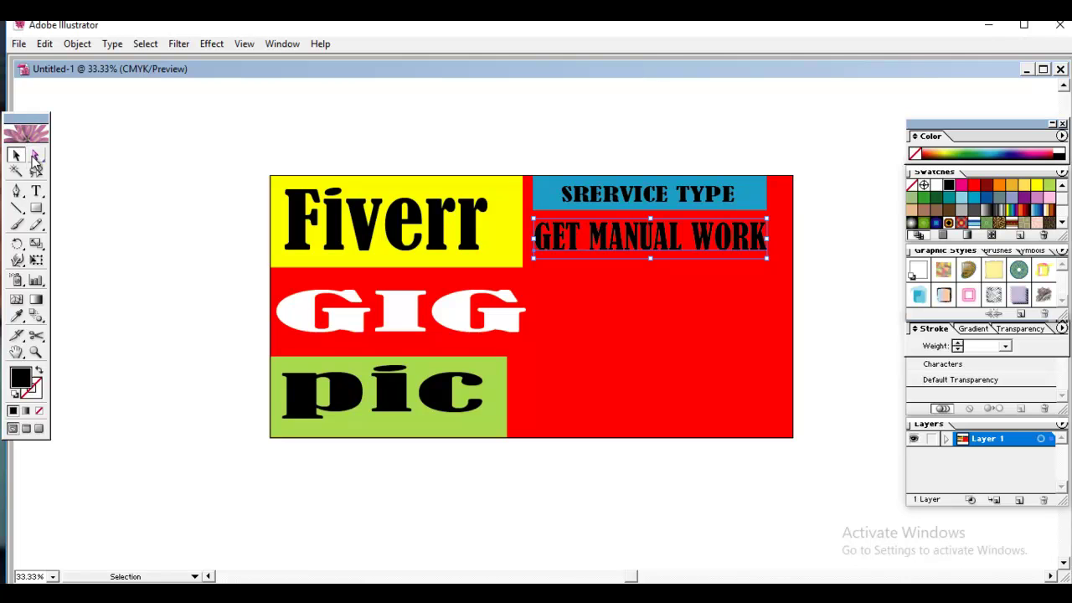
Step: Add the text "USE ILLUSTRATOR" beside the red background and enlarge it in width and height
left_click(36, 191)
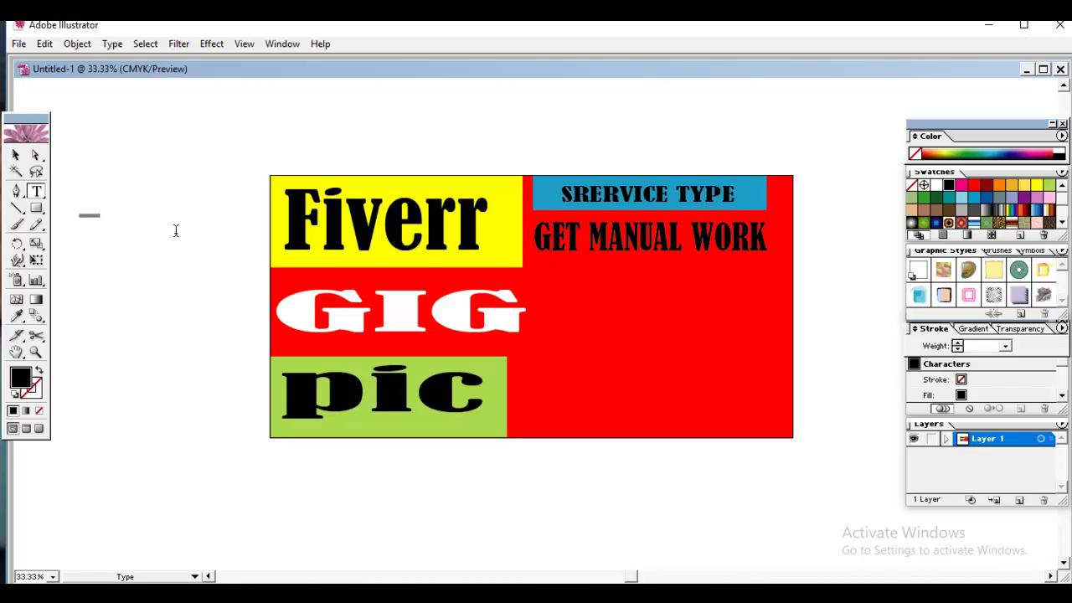
left_click(15, 155)
left_click_drag(99, 217, 419, 216)
left_click_drag(249, 223, 251, 255)
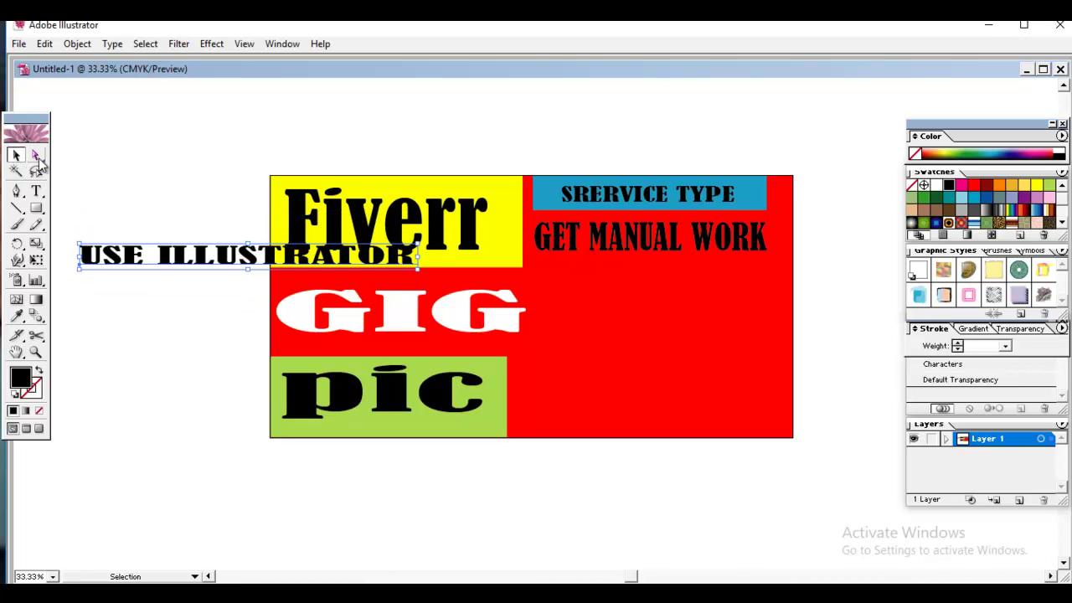
Step: Move the "USE ILLUSTRATOR" text below "GET MANUAL WORK" and resize it to match that line's width and height
left_click_drag(175, 262, 540, 288)
left_click_drag(450, 282, 536, 281)
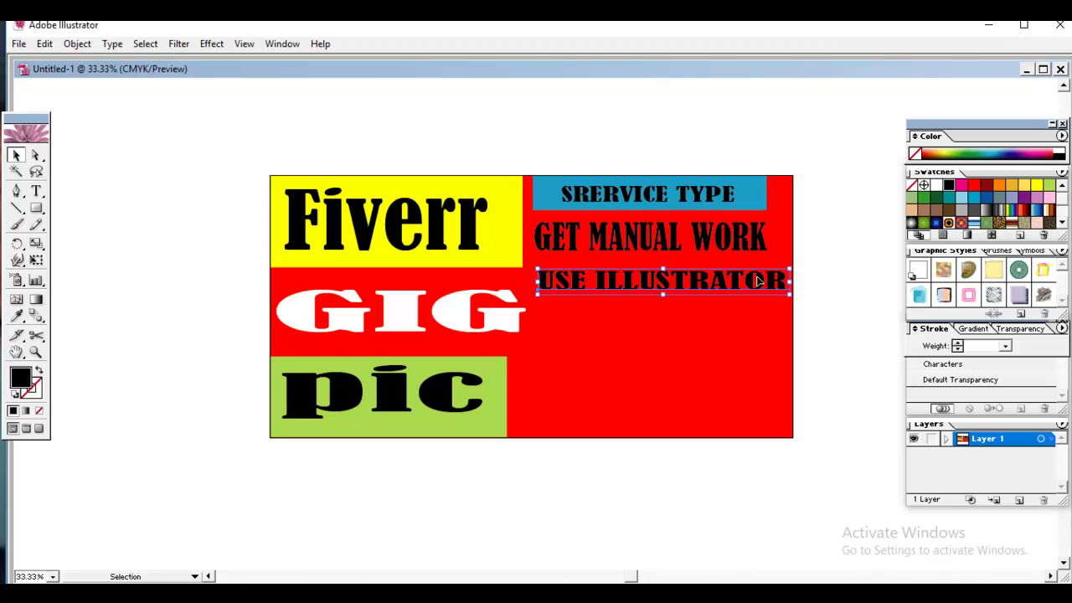
left_click_drag(790, 283, 782, 285)
left_click_drag(773, 285, 773, 284)
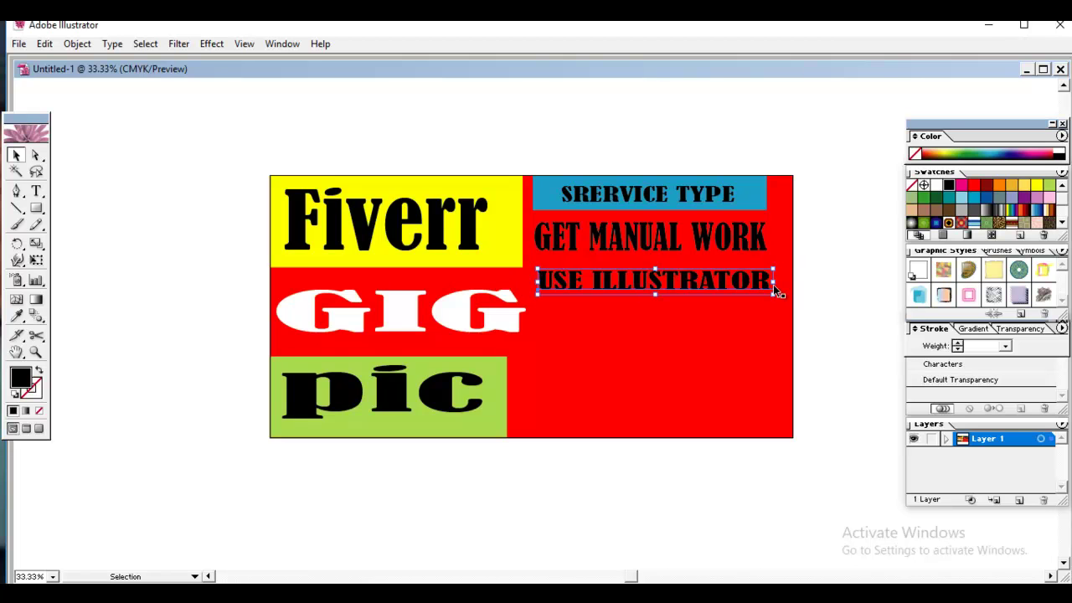
mouse_move(654, 294)
left_mouse_down()
mouse_move(657, 306)
mouse_move(648, 278)
mouse_move(651, 304)
left_mouse_up()
left_click(171, 260)
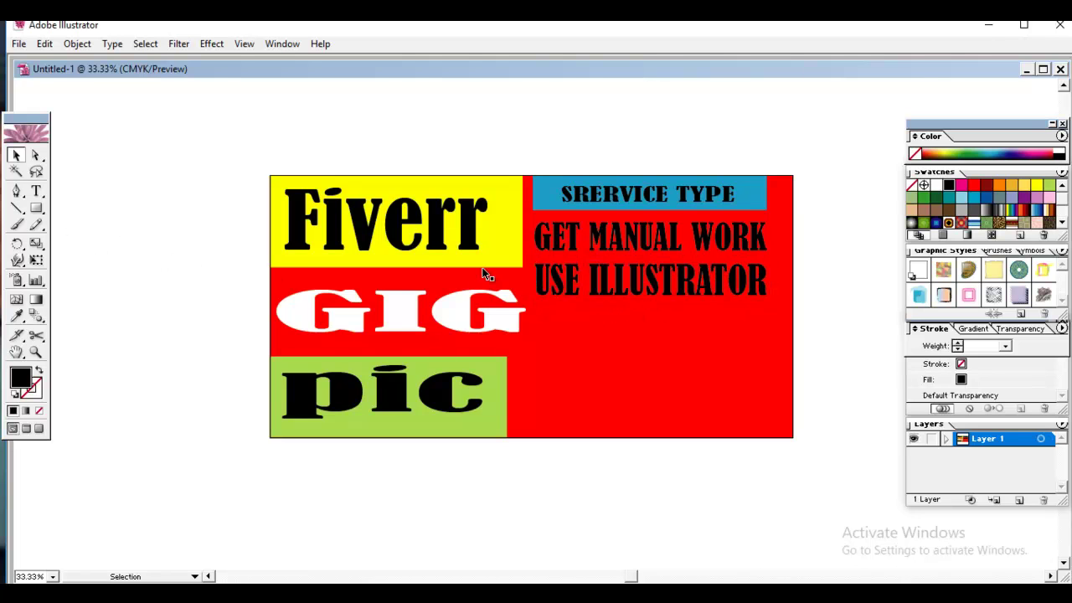
Step: Add the text "1005 UNIQUE" beside the red background and stretch it wider and taller
left_click(37, 192)
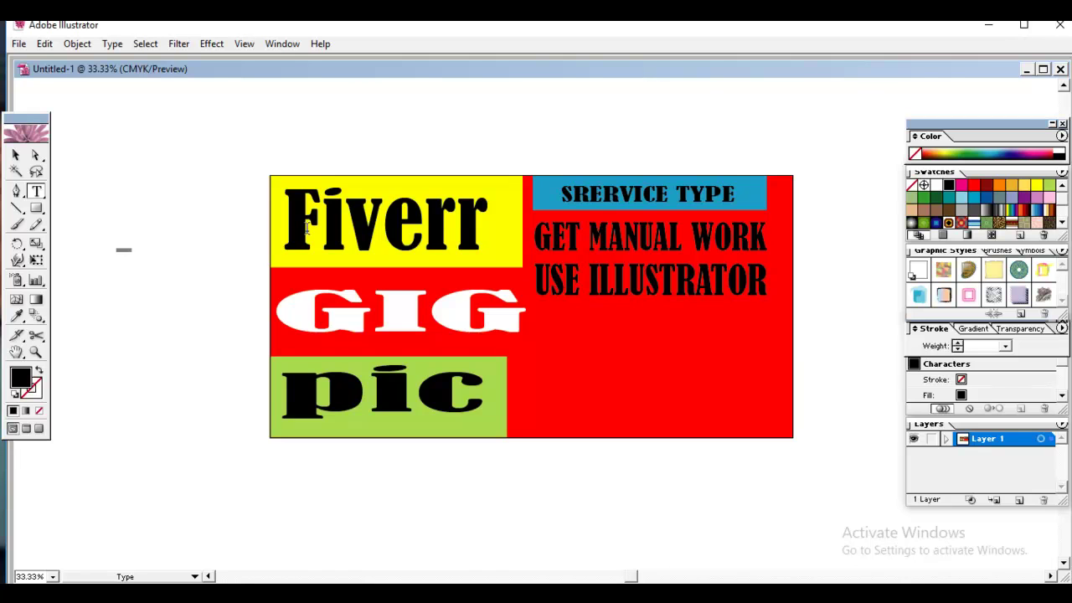
left_click(16, 157)
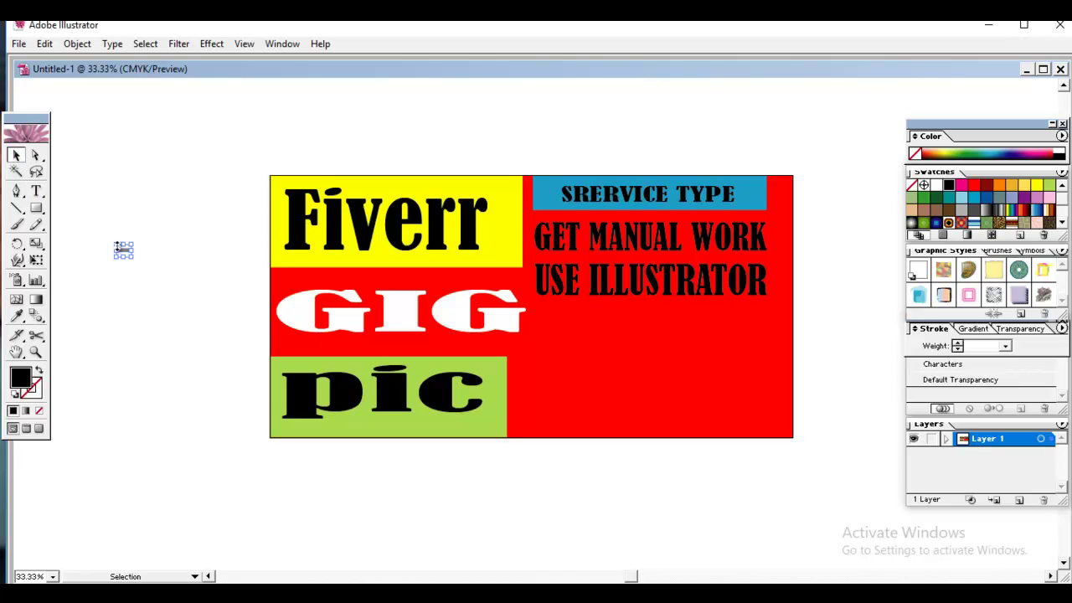
left_click_drag(132, 249, 262, 248)
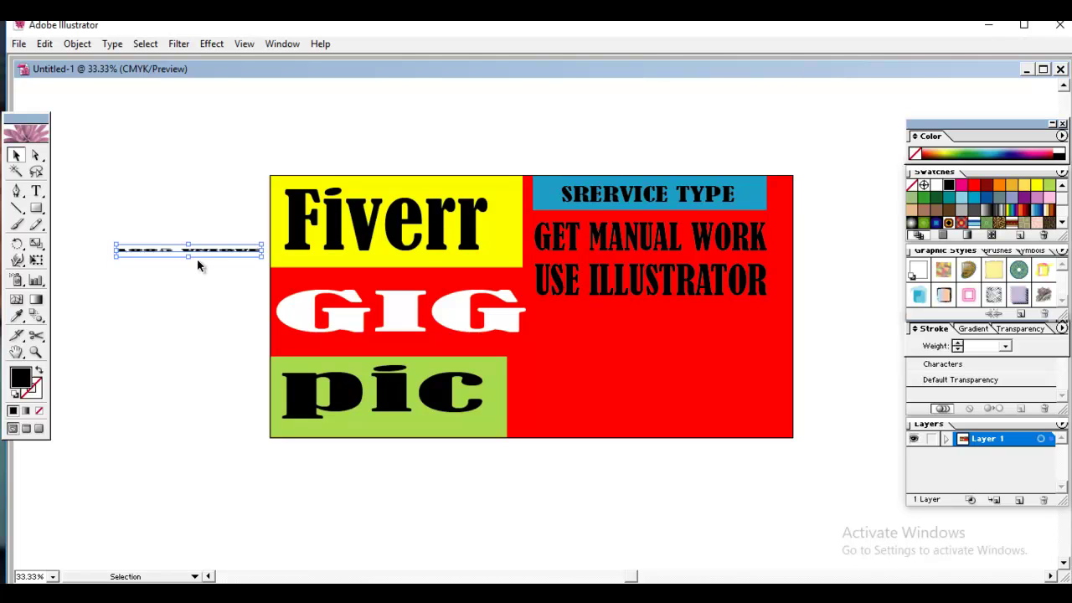
left_click_drag(191, 258, 201, 371)
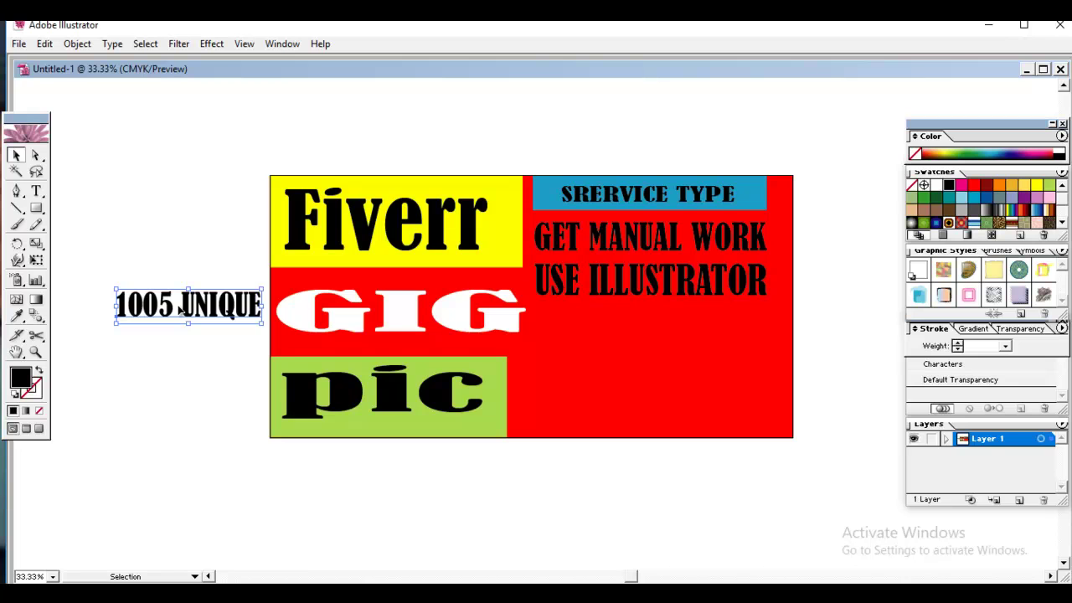
Step: Correct the "1005 UNIQUE" text to read "100% UNIQUE"
key("t")
key("BackSpace")
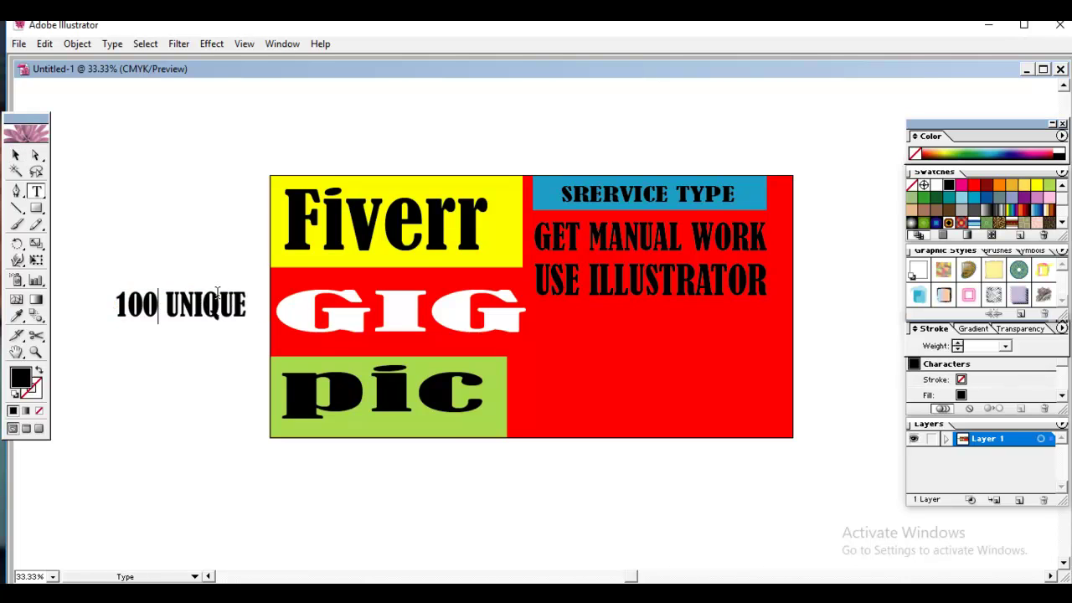
type("%")
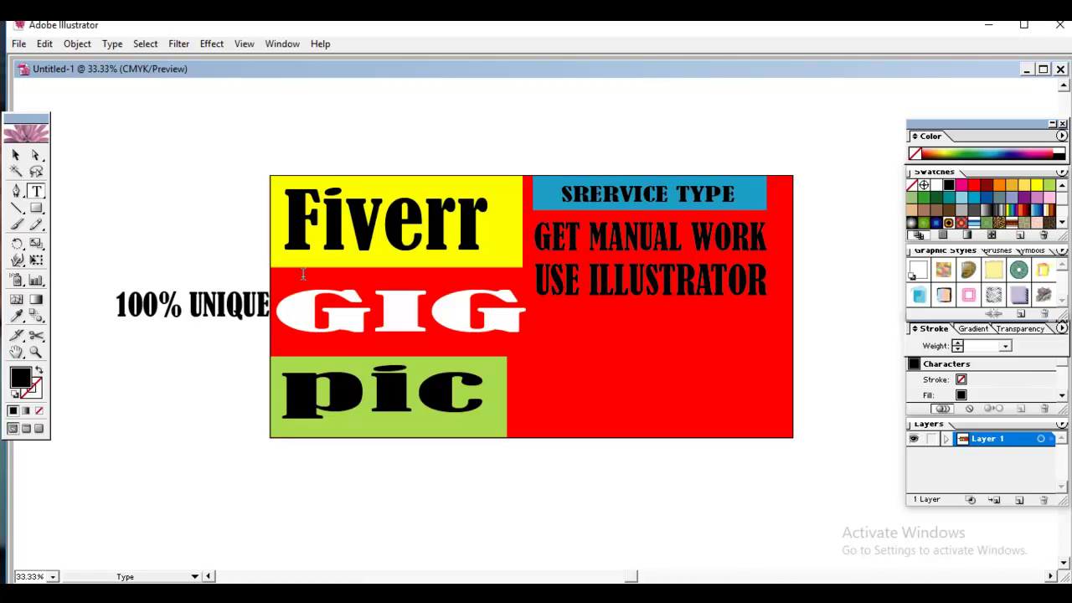
Step: Move the "100% UNIQUE" text below "USE ILLUSTRATOR" and make it slightly taller
left_click(18, 156)
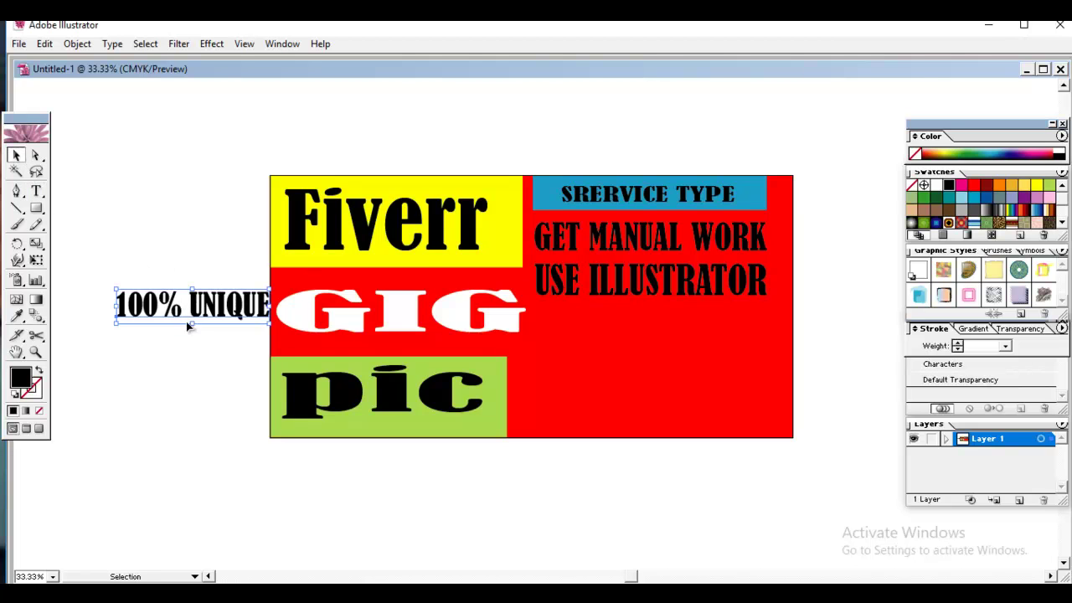
left_click_drag(183, 309, 637, 322)
left_click(160, 354)
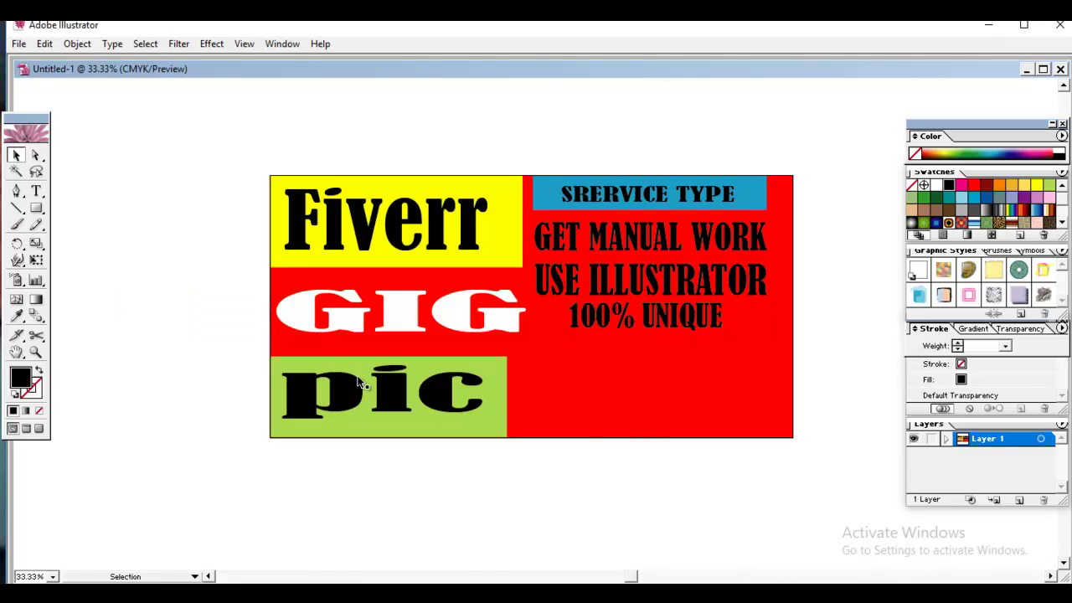
left_click(659, 318)
left_click_drag(643, 340, 644, 340)
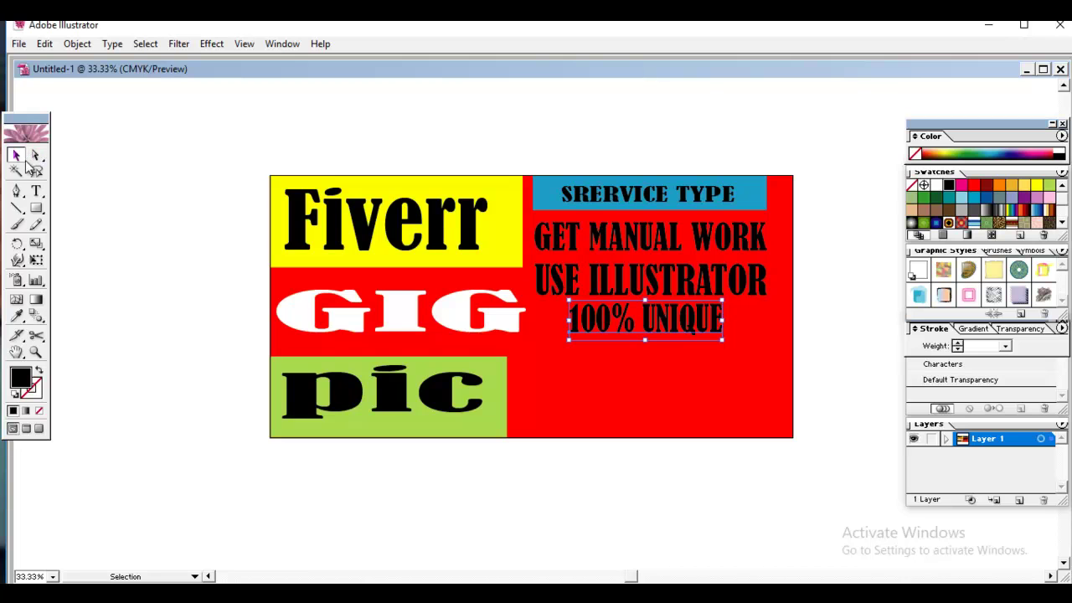
Step: Add the text "FIVERR", enlarge it, place it centered below "100% UNIQUE" and fill it with white
left_click_drag(36, 192, 49, 197)
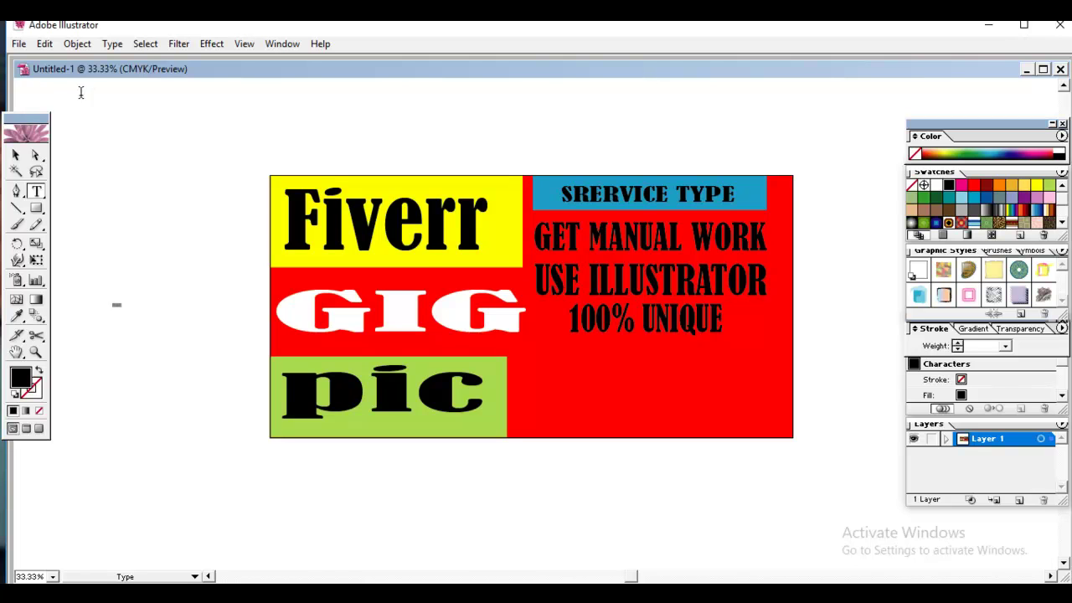
left_click(15, 155)
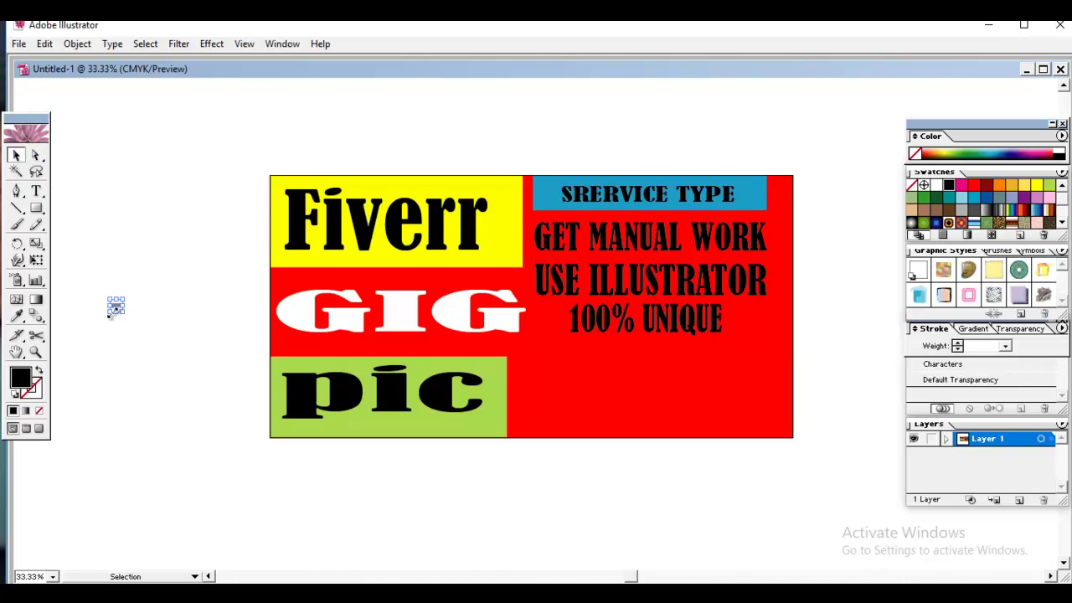
left_click_drag(123, 305, 645, 366)
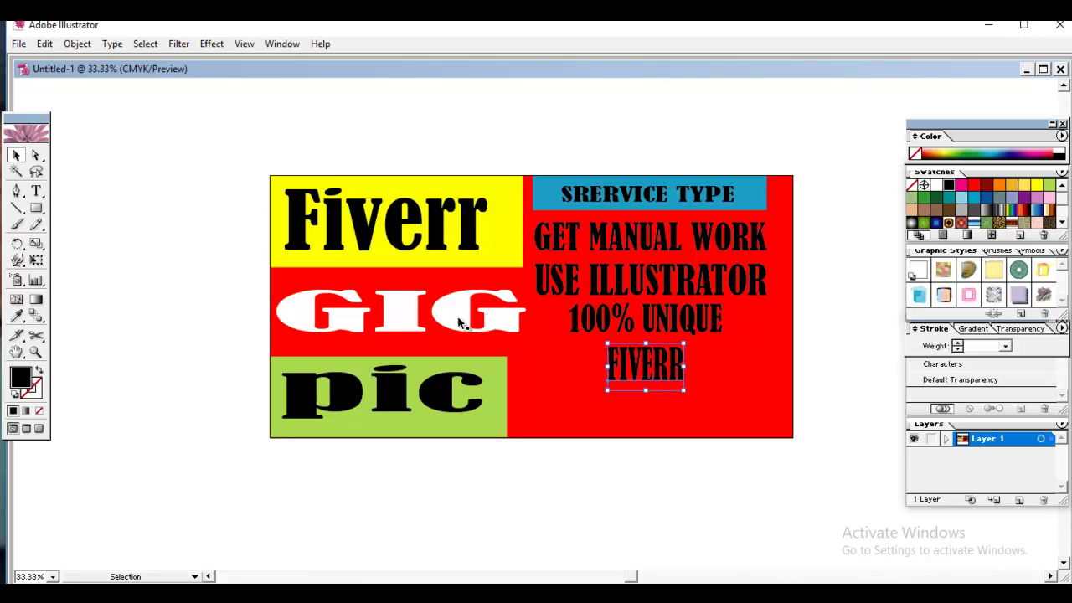
left_click(936, 186)
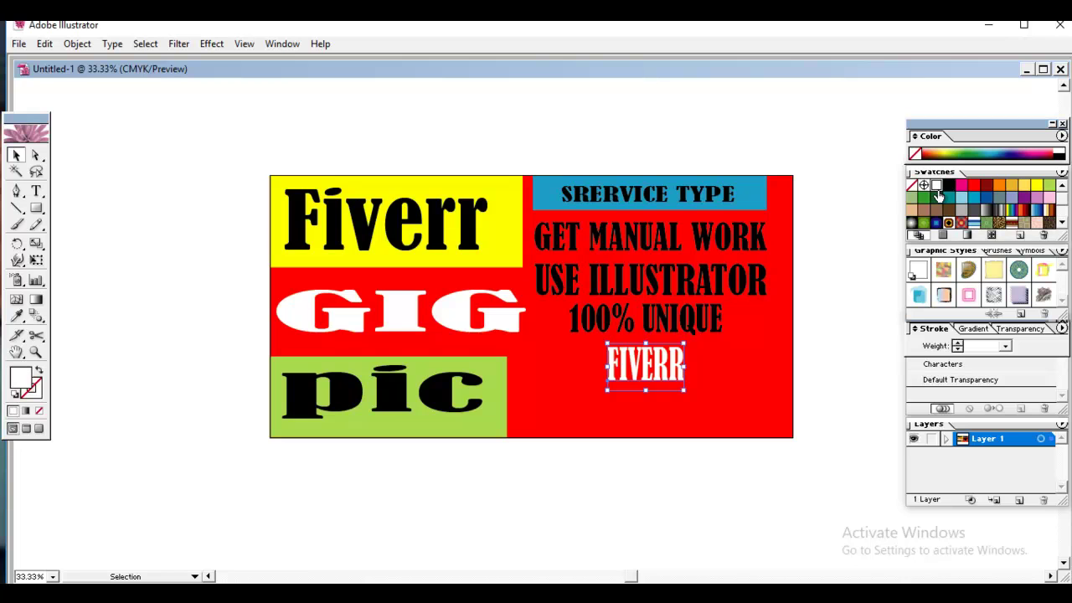
left_click(820, 245)
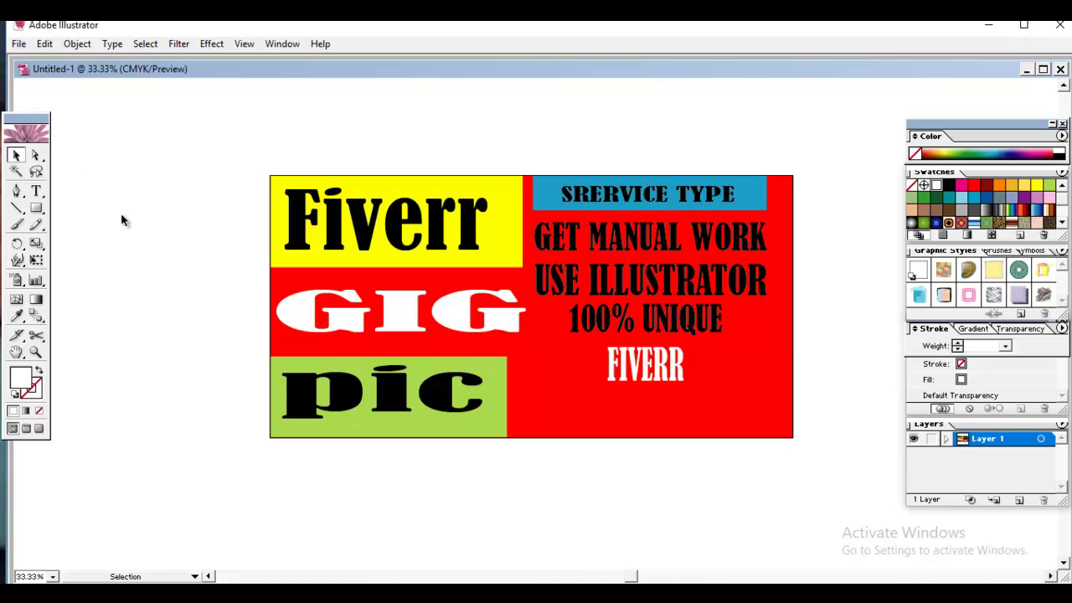
Step: Save the document as "Untitled-FIVERR GIG" in Adobe Illustrator (AI) format in the WORK REPORT folder, accepting the default Illustrator options
left_click(18, 47)
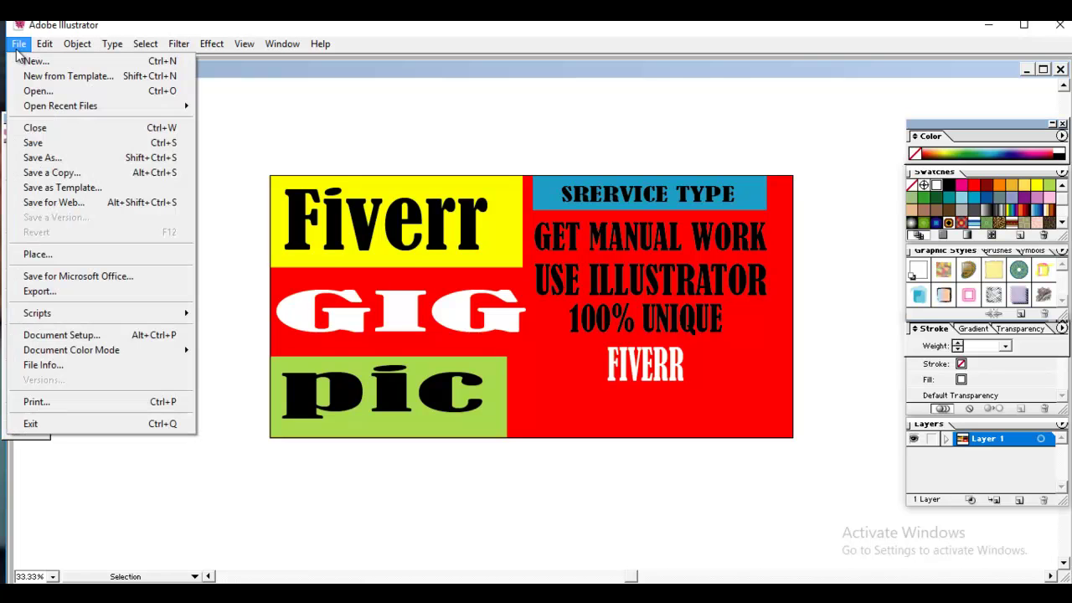
left_click(58, 144)
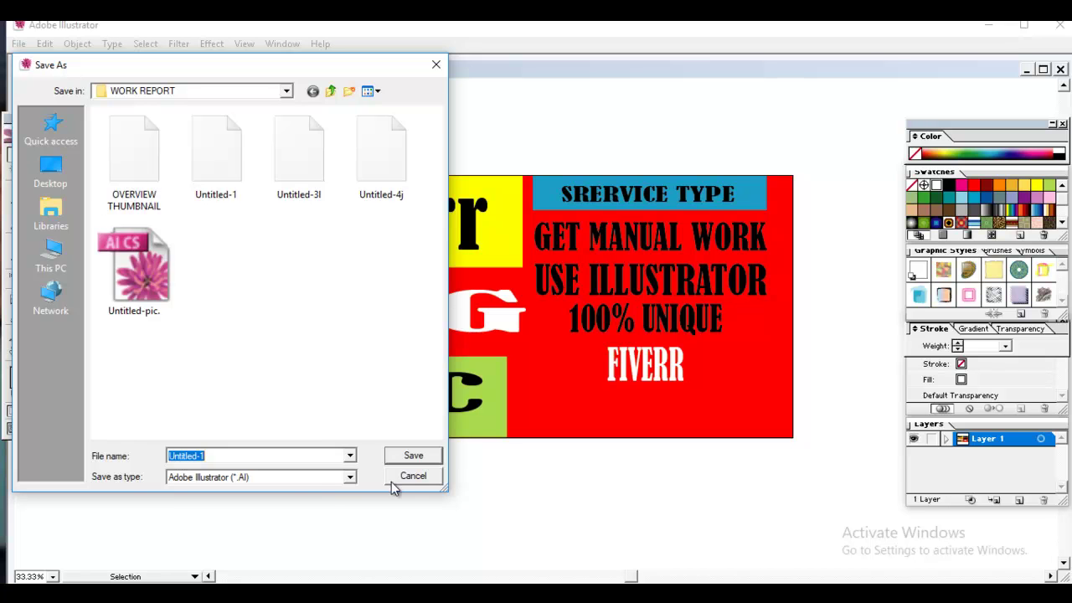
left_click(243, 456)
key("BackSpace")
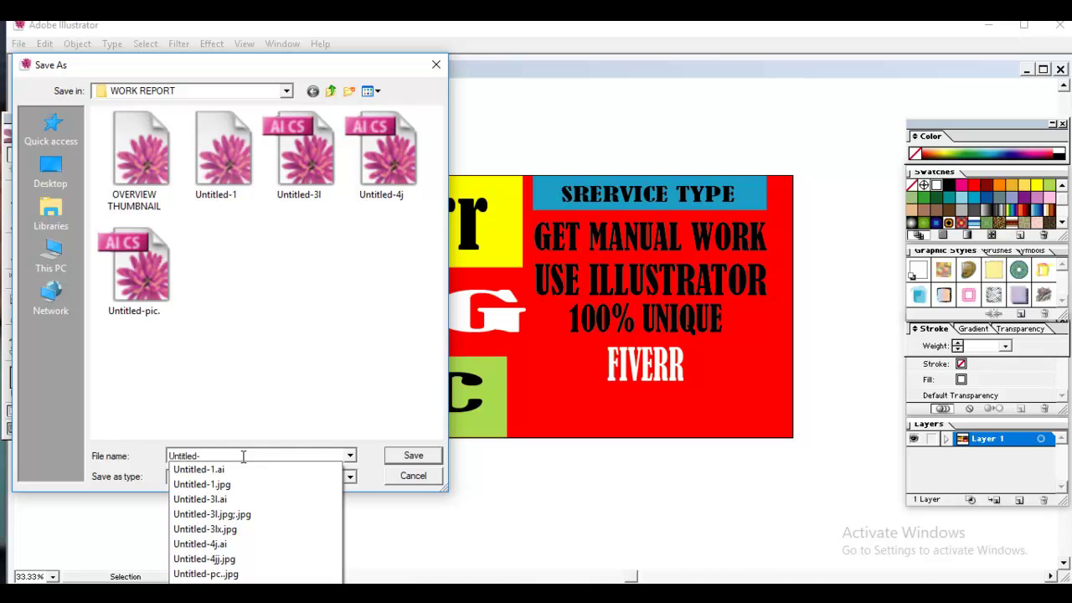
type("FIV")
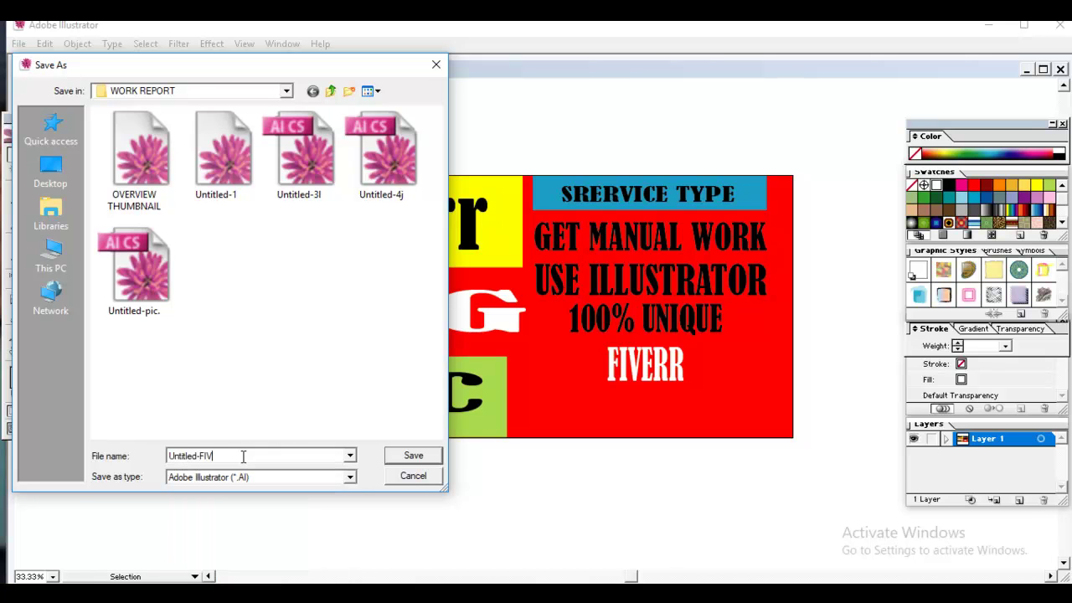
type("ERR")
type(" GI")
type("F")
left_click(414, 457)
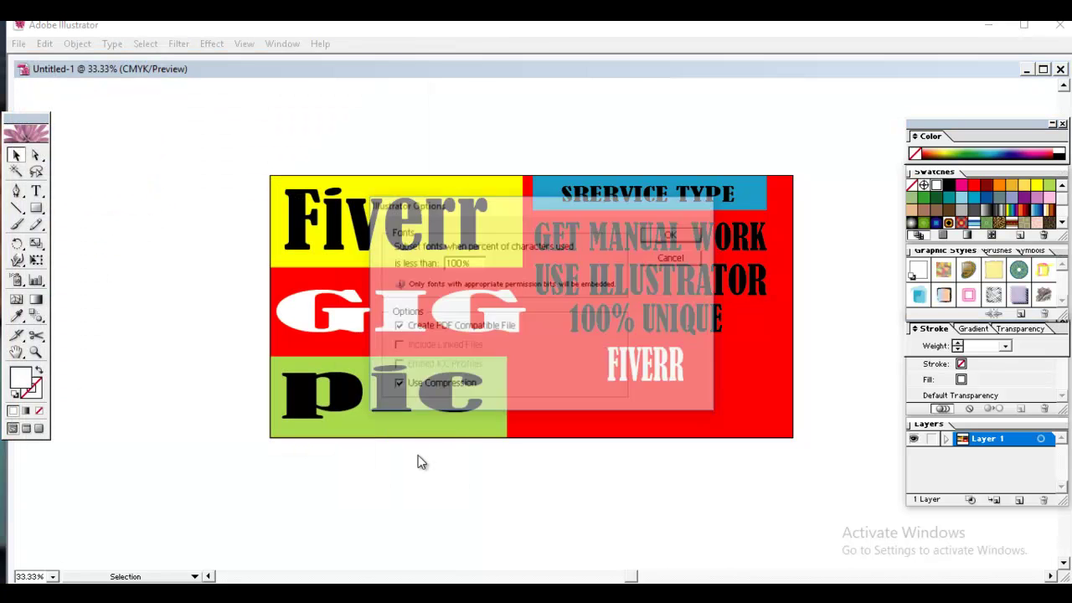
left_click(672, 234)
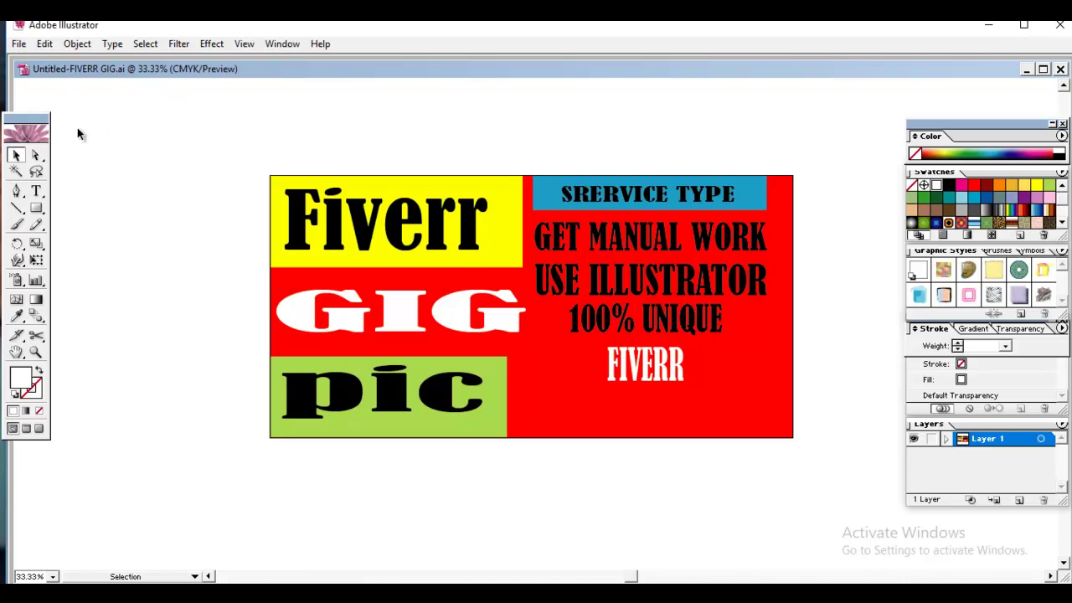
Step: Export the artwork as the JPEG "Untitled-FIVERR GIG.jpg" to the WORK REPORT folder, keeping medium quality, CMYK and screen resolution
left_click(20, 45)
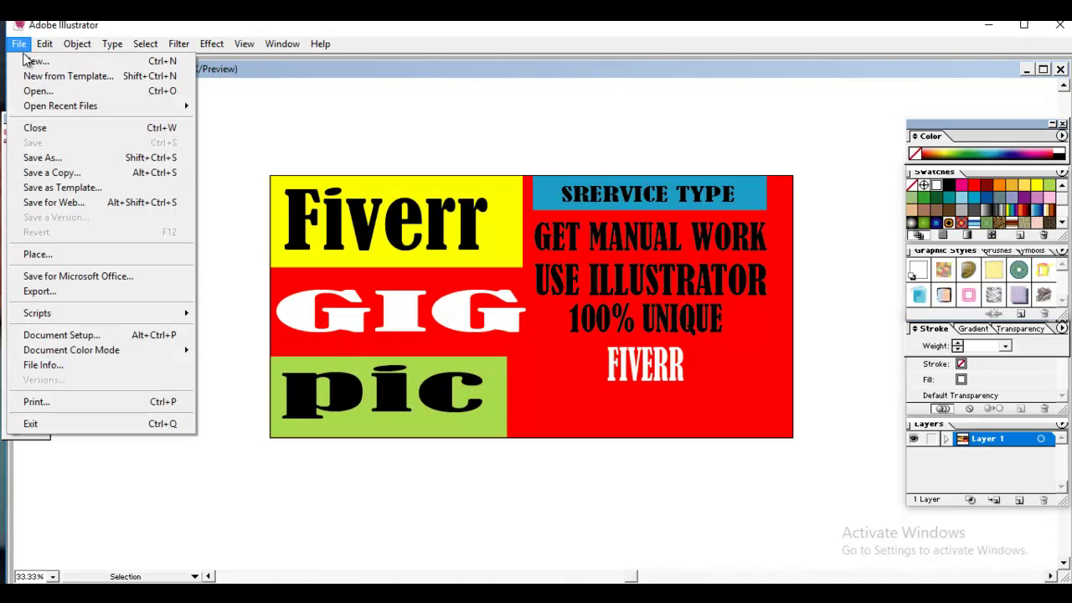
left_click(76, 292)
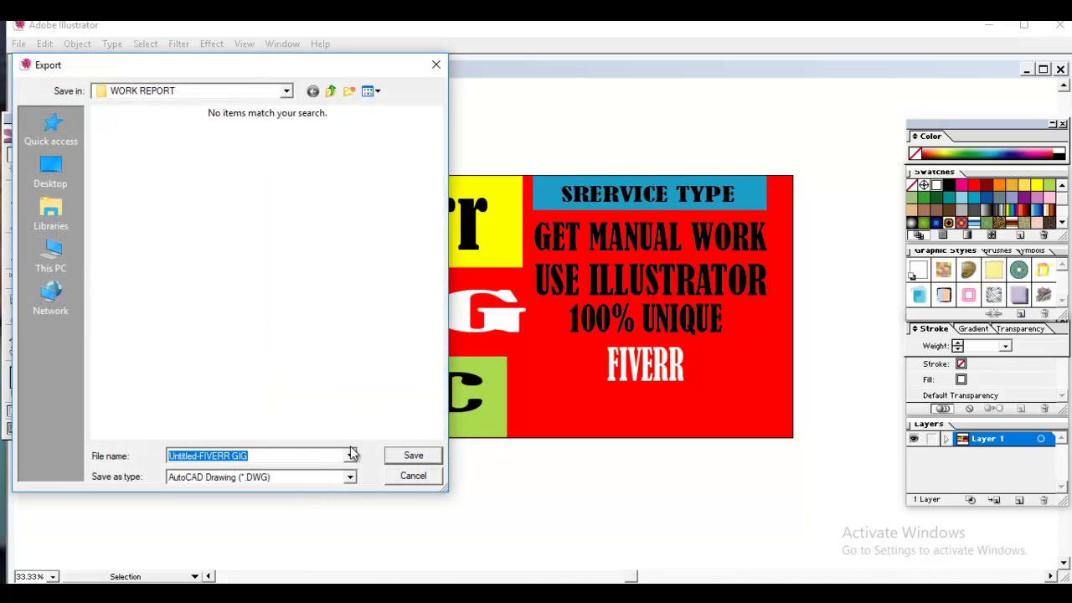
left_click(411, 459)
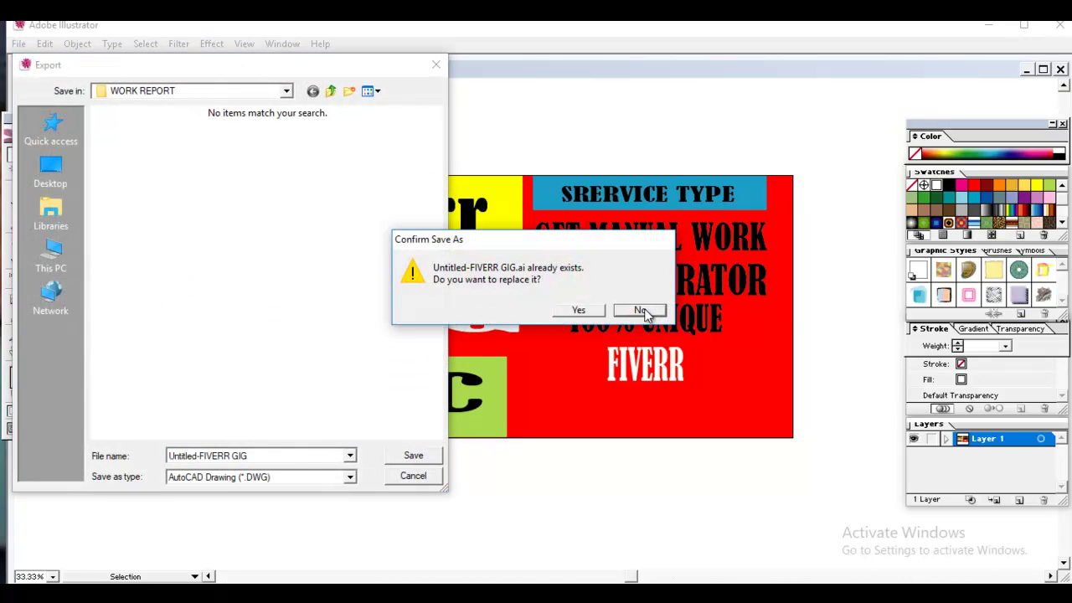
left_click(646, 313)
left_click(195, 478)
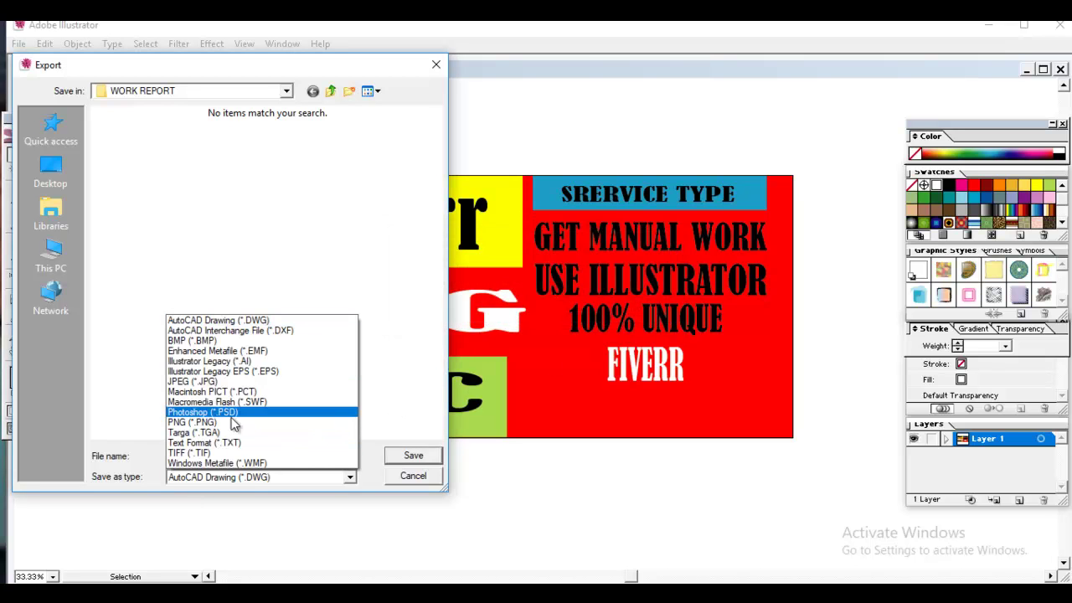
left_click(213, 381)
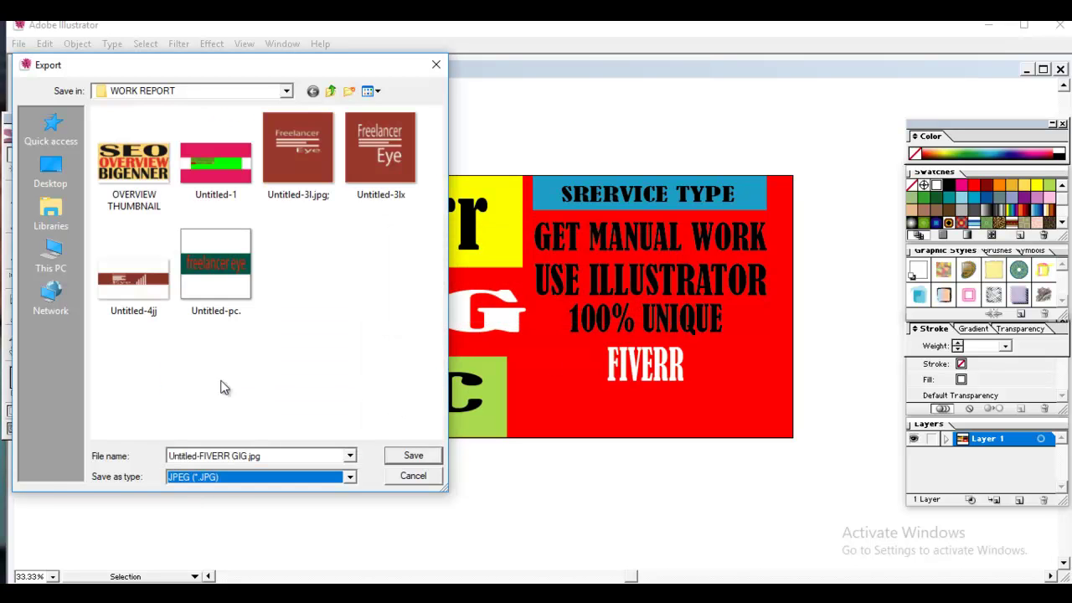
left_click(413, 458)
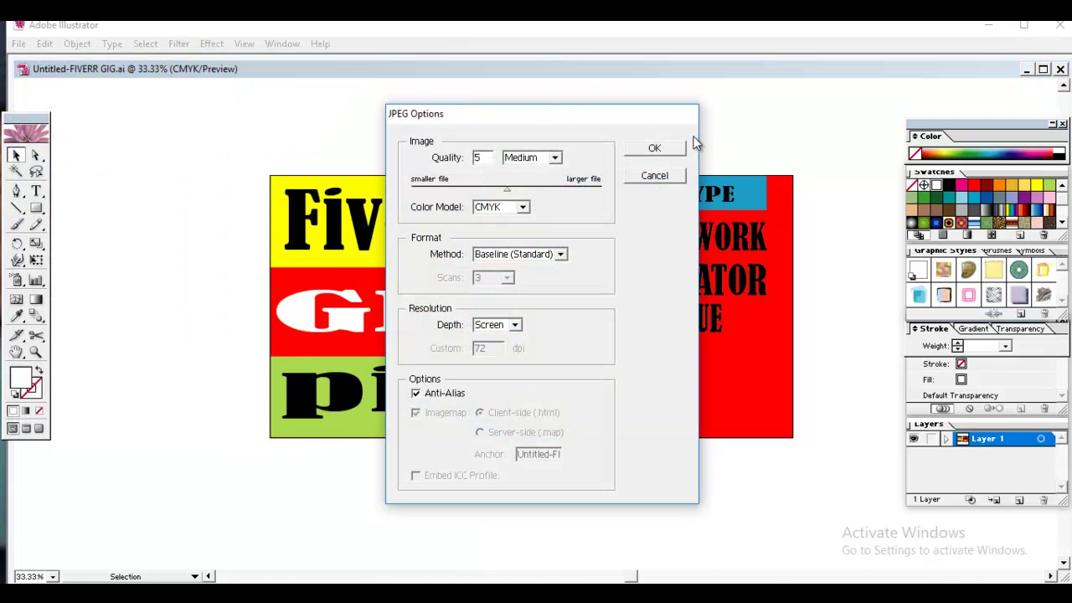
left_click(657, 153)
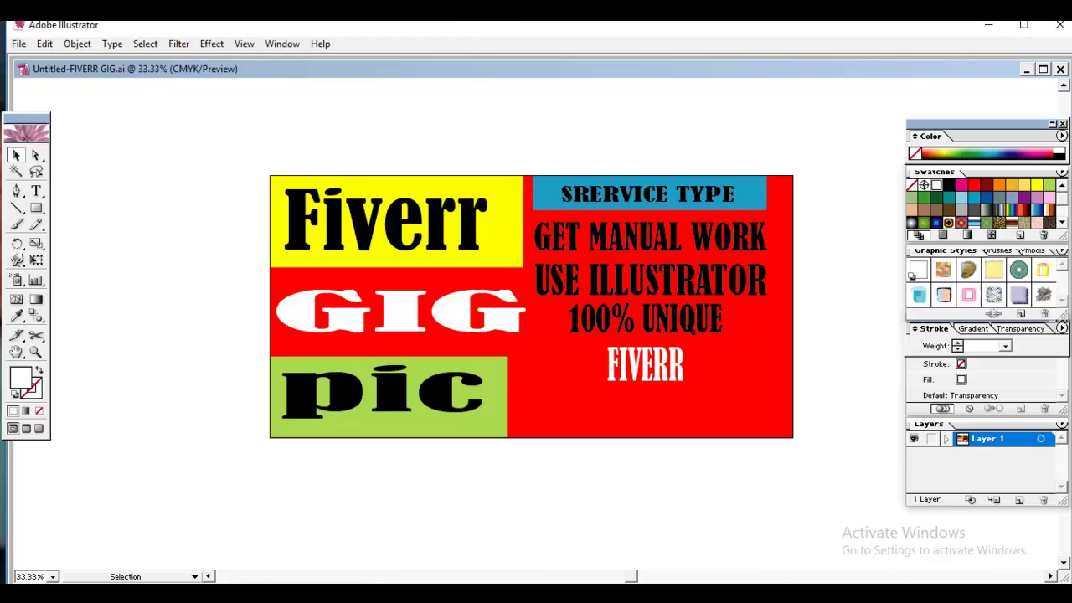
left_click(537, 593)
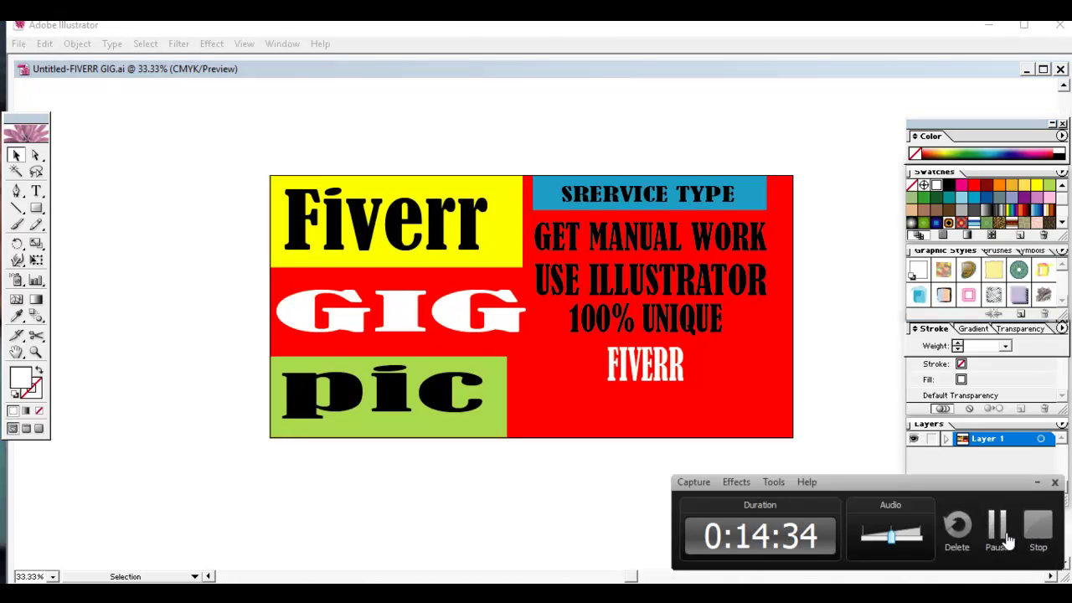